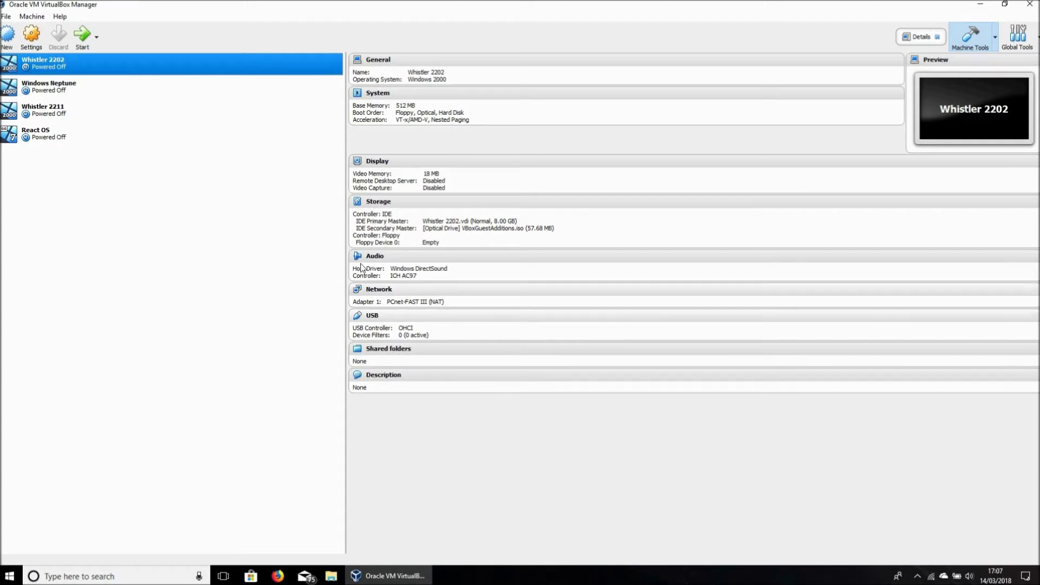
Step: Start a new virtual machine from the VirtualBox toolbar
left_click(8, 35)
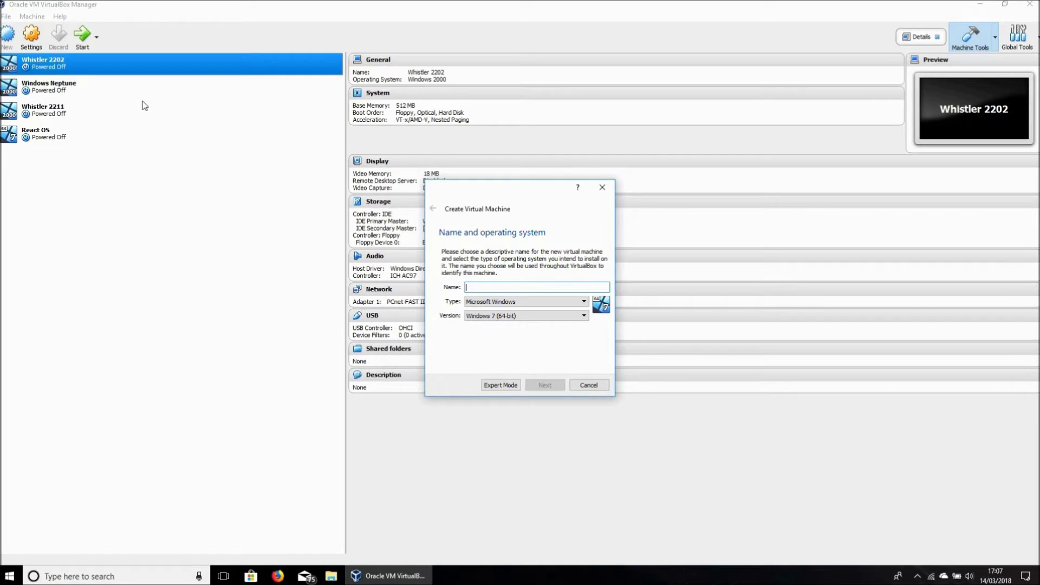
Step: Name the machine 'Neptune 5.0' with type Linux, version Other Linux (64-bit)
type("Neptune 5.")
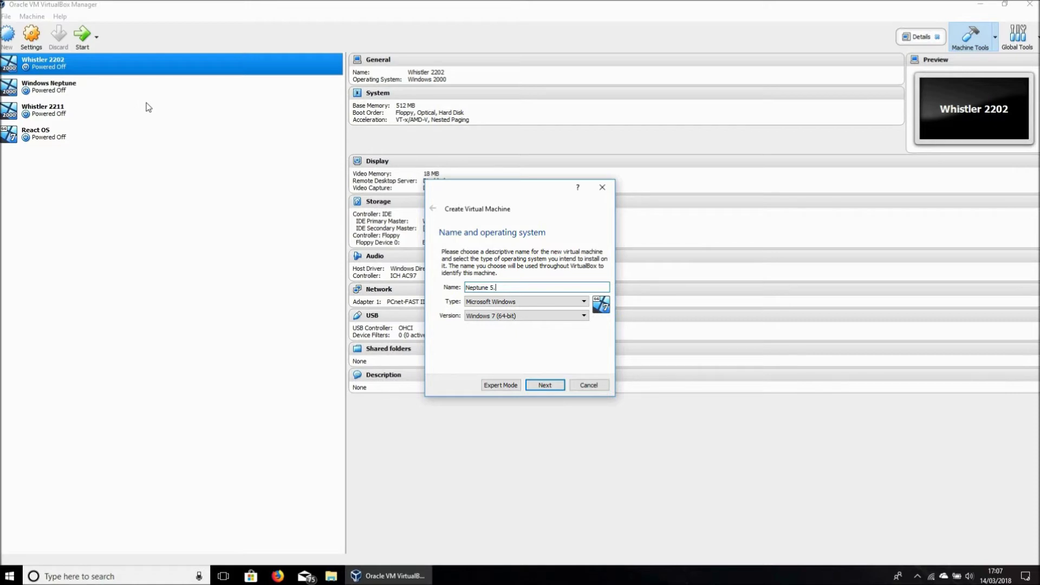
type("0")
left_click(509, 301)
left_click(491, 319)
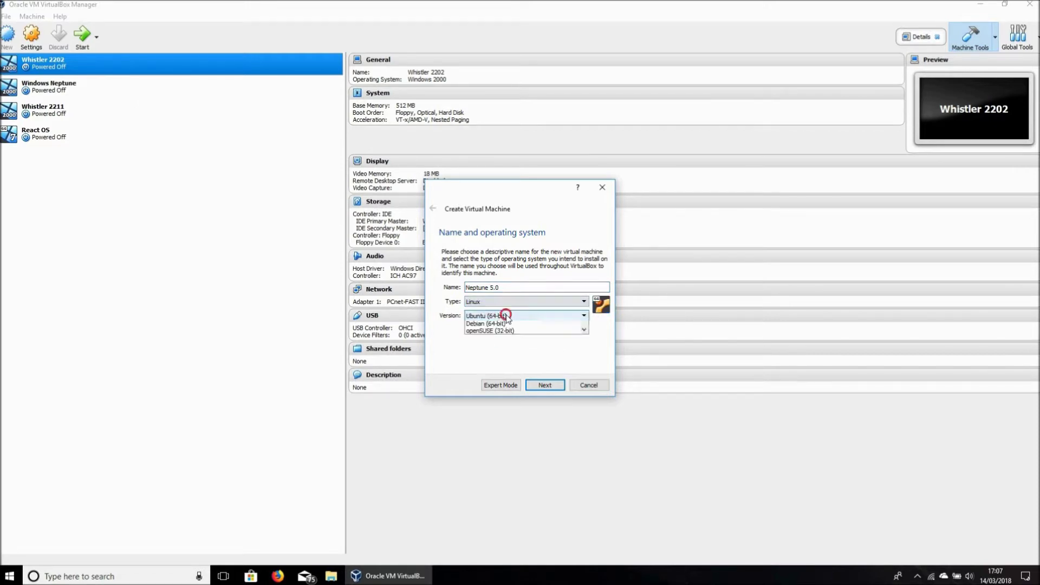
left_click(504, 315)
scroll(529, 353, "up", 3)
scroll(529, 353, "down", 5)
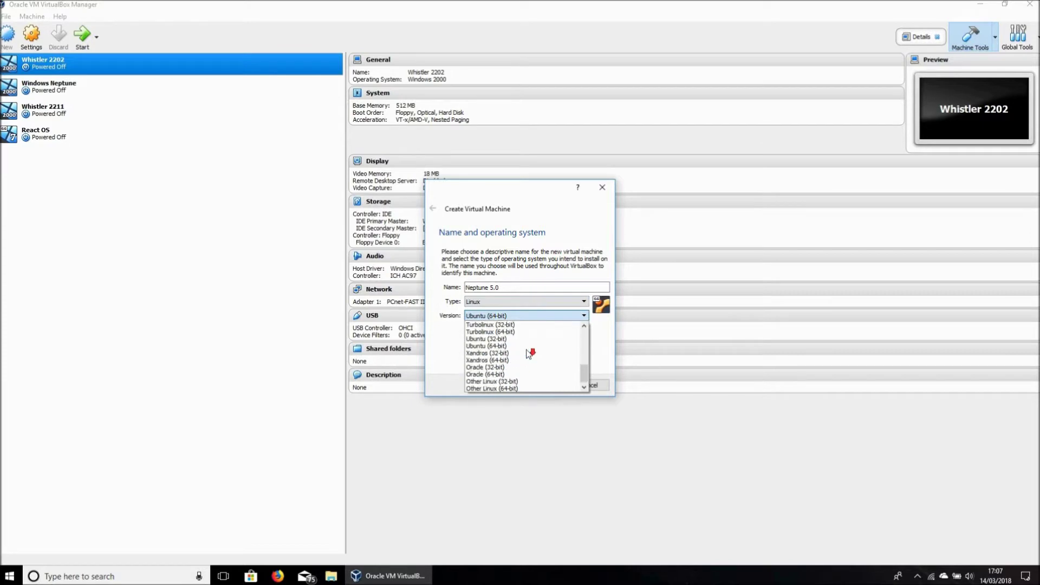
left_click(509, 388)
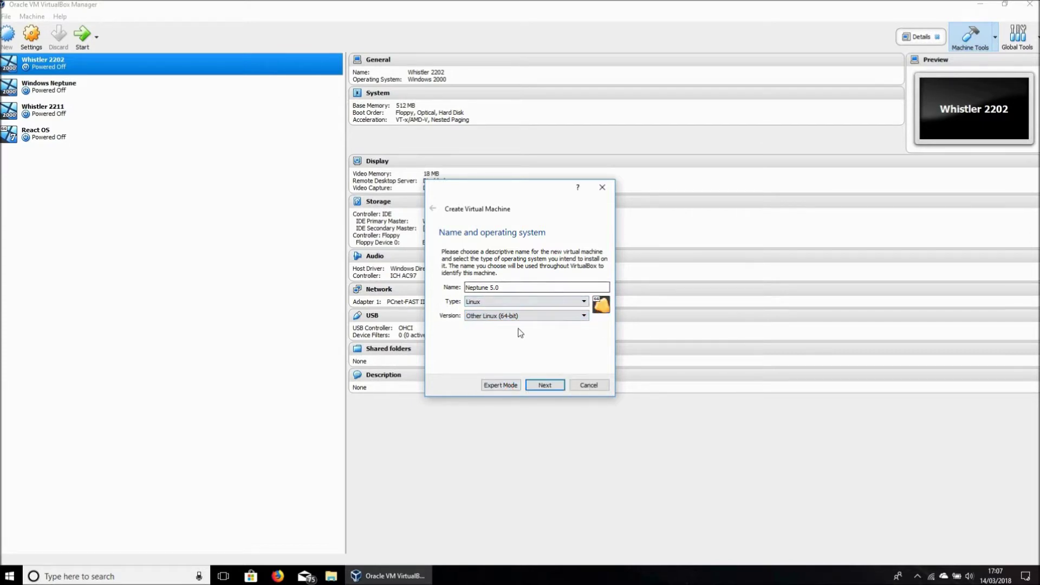
Step: Give it 4096 MB memory and a new 15 GB VDI disk, and create it
left_click(557, 386)
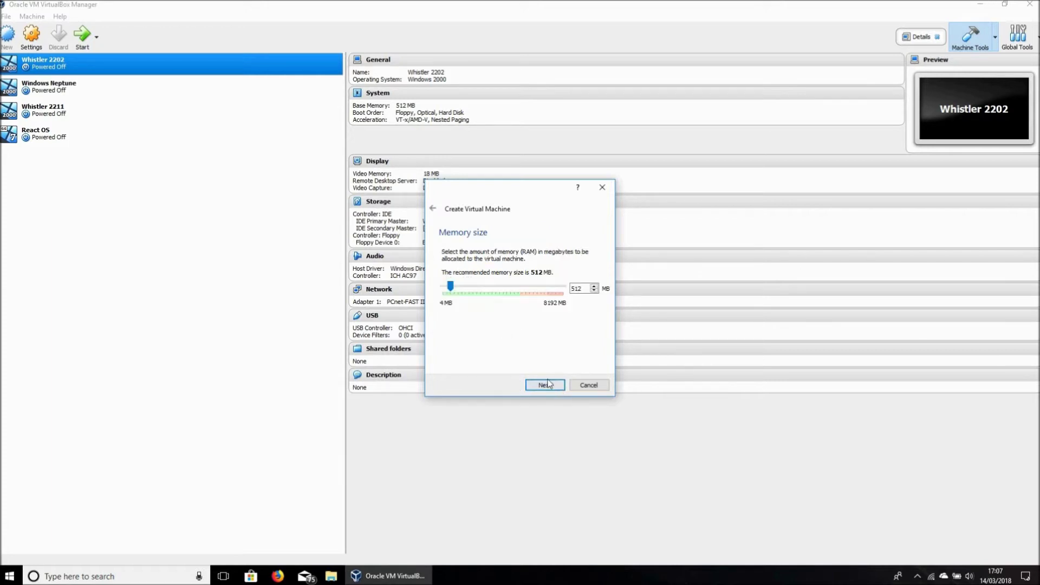
left_click_drag(450, 287, 503, 281)
left_click(538, 386)
left_click(546, 384)
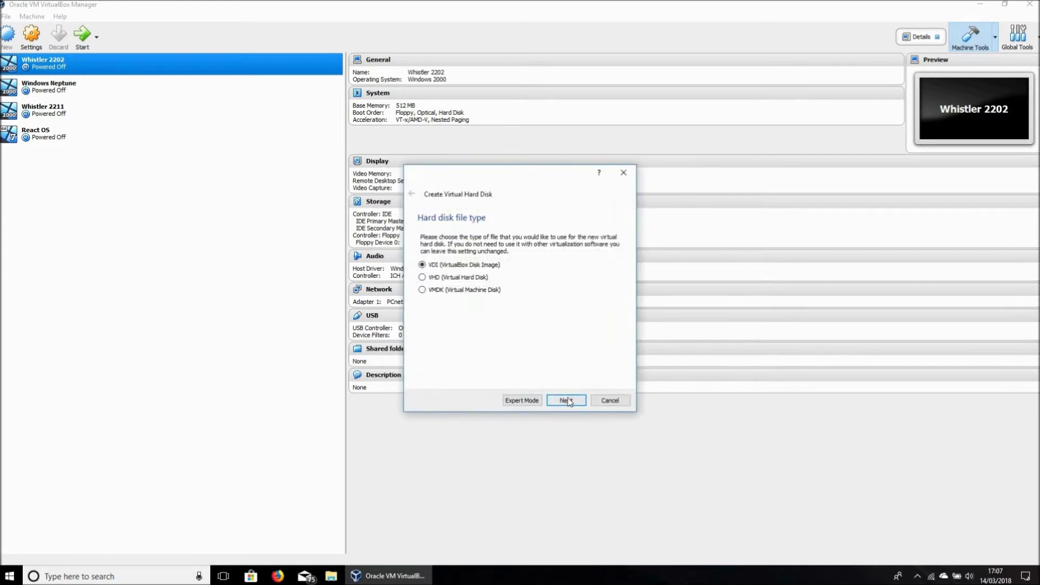
left_click(565, 399)
left_click(565, 400)
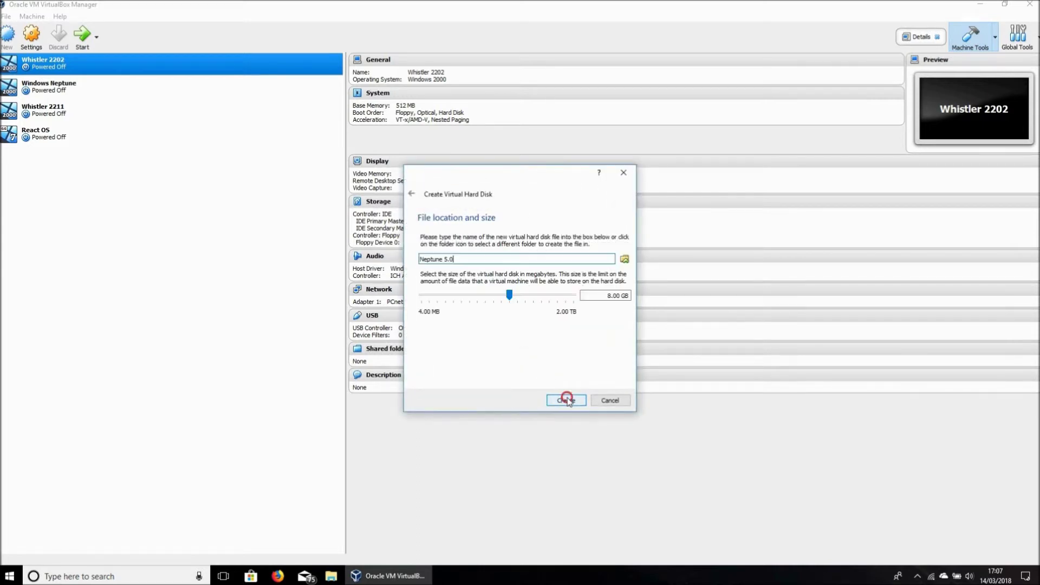
left_click(607, 295)
key("BackSpace")
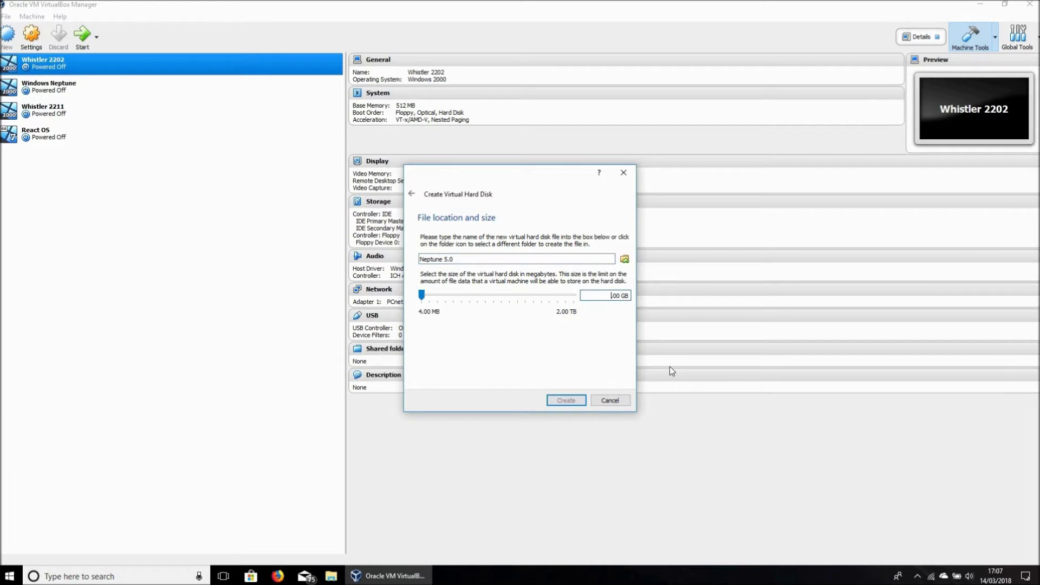
type("15.")
left_click(570, 399)
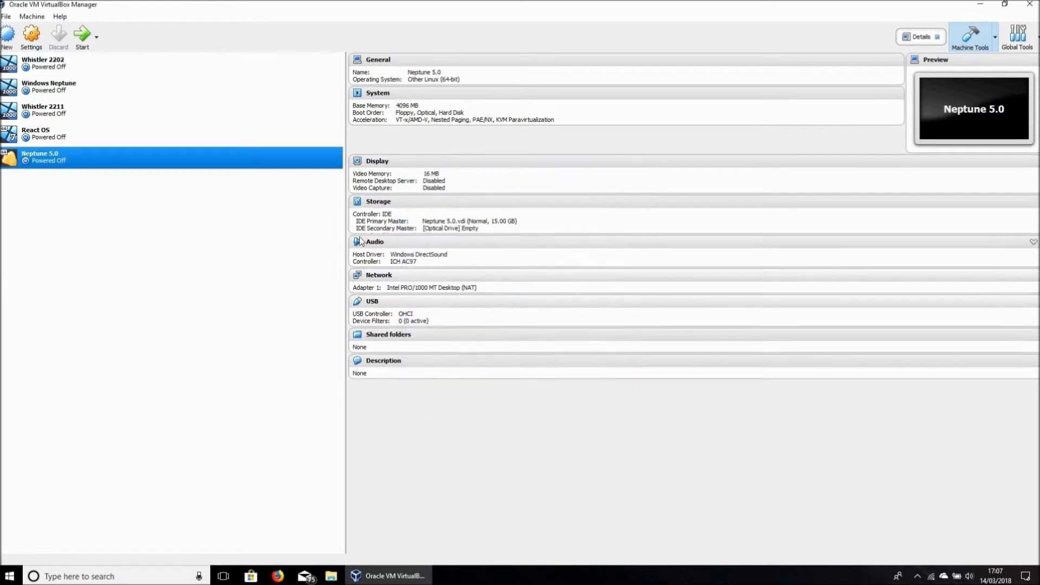
Step: Insert Neptune5-Plasma5-20180310.iso into the optical drive and start the machine
left_click(449, 232)
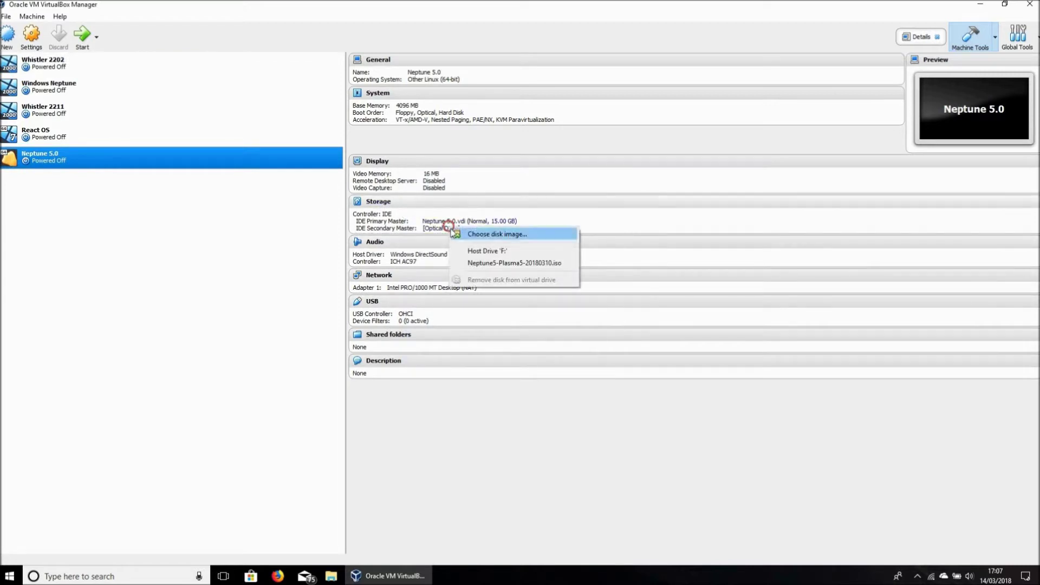
left_click(489, 262)
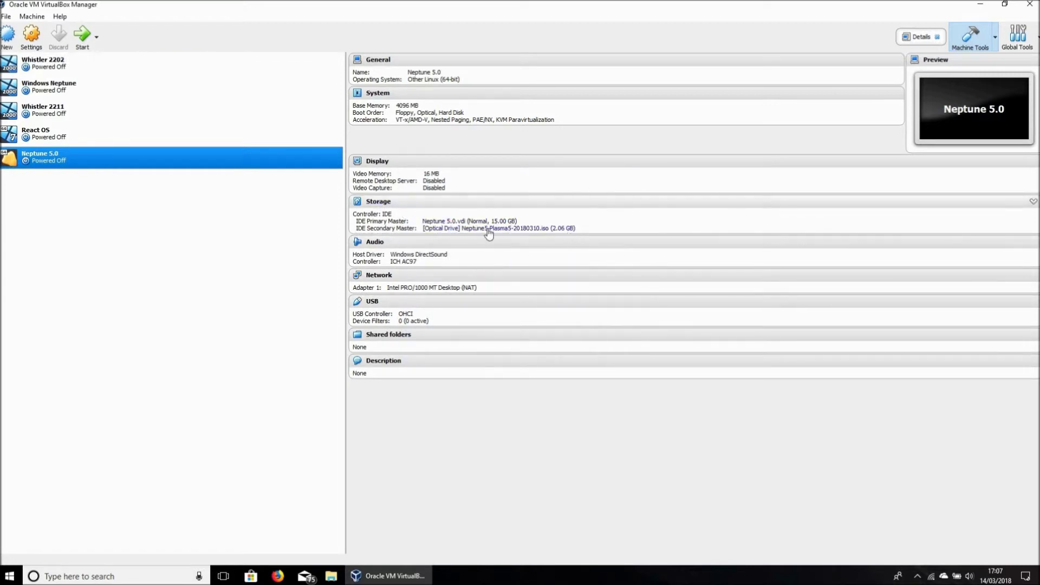
left_click(84, 46)
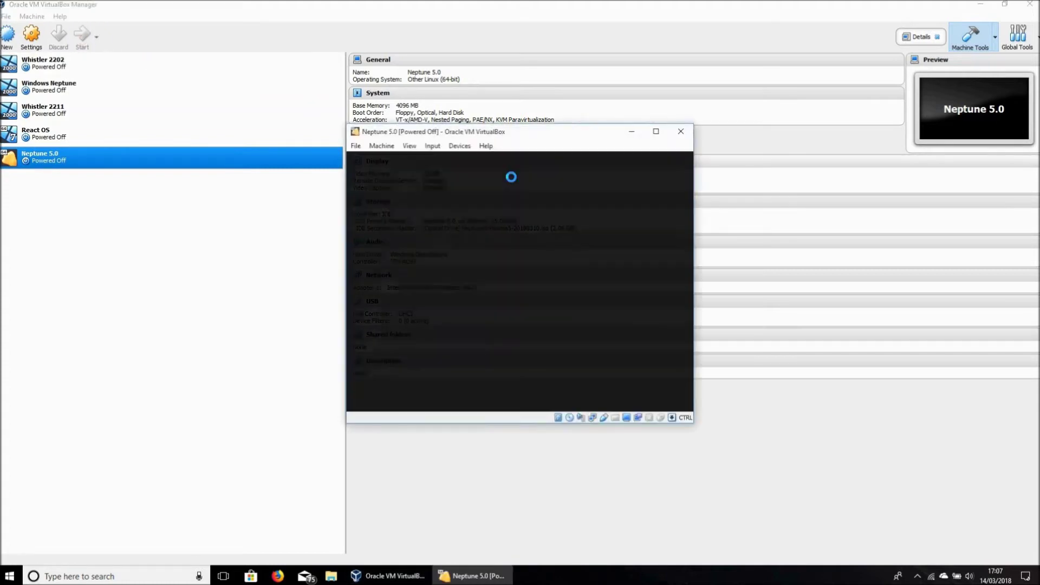
Step: Maximise the VM window, dismiss the auto-capture notice, and switch to full-screen mode
left_click(656, 132)
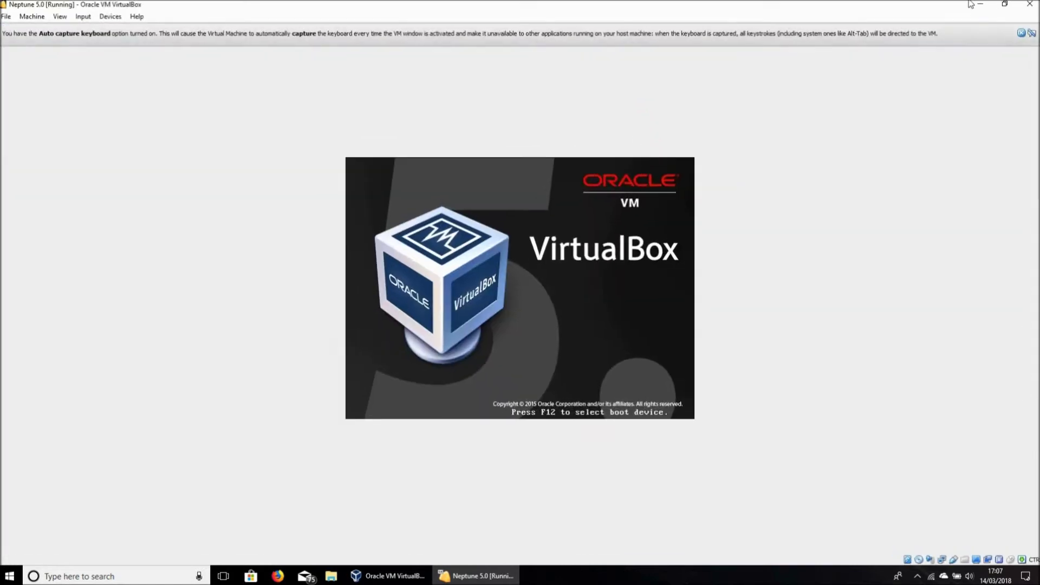
left_click(1022, 43)
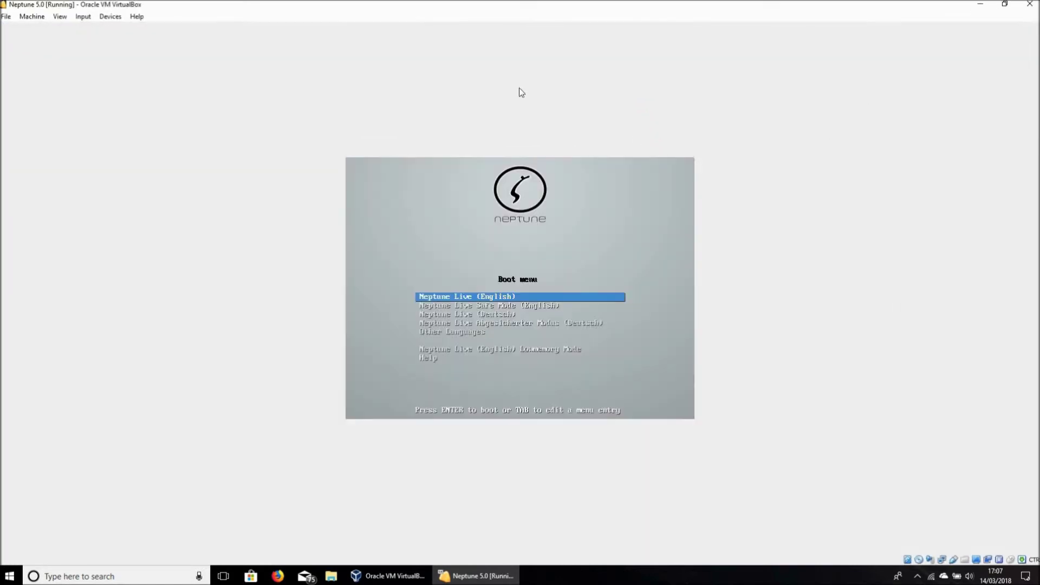
left_click(61, 16)
left_click(70, 28)
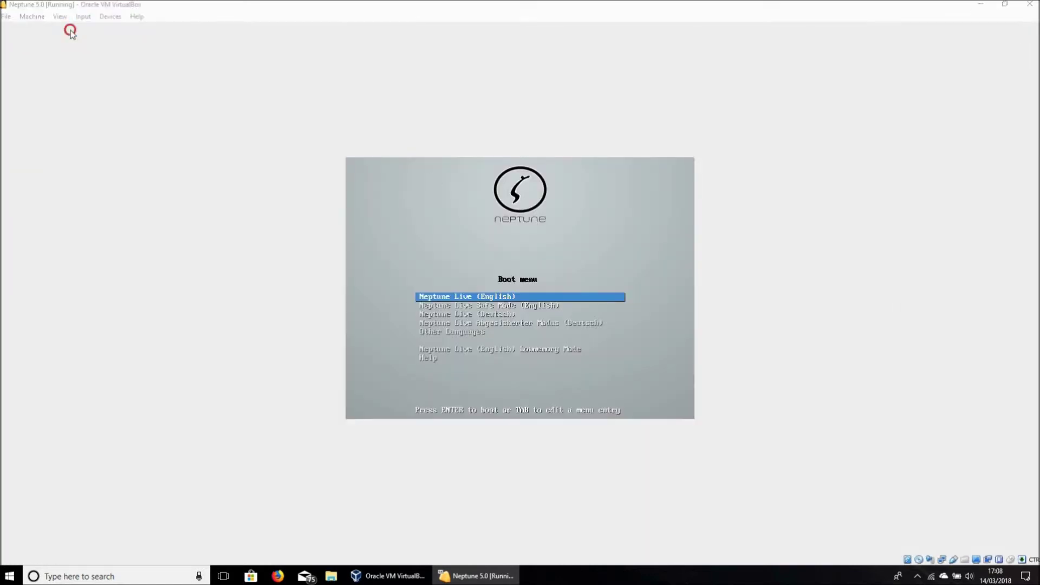
left_click(497, 323)
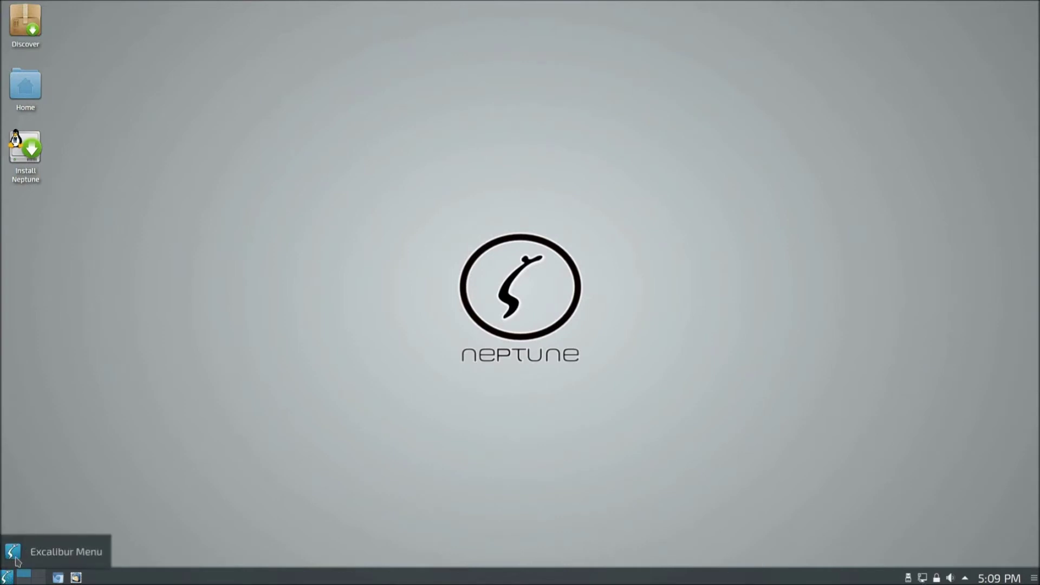
Step: Launch the Neptune installer from the desktop icon after glancing at the application menu
left_click(7, 578)
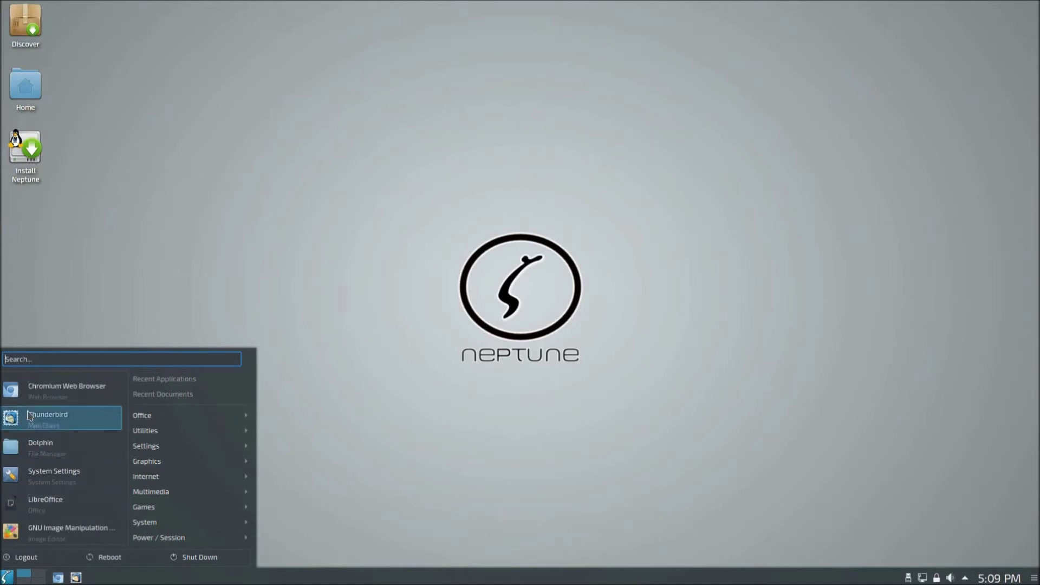
left_click(106, 229)
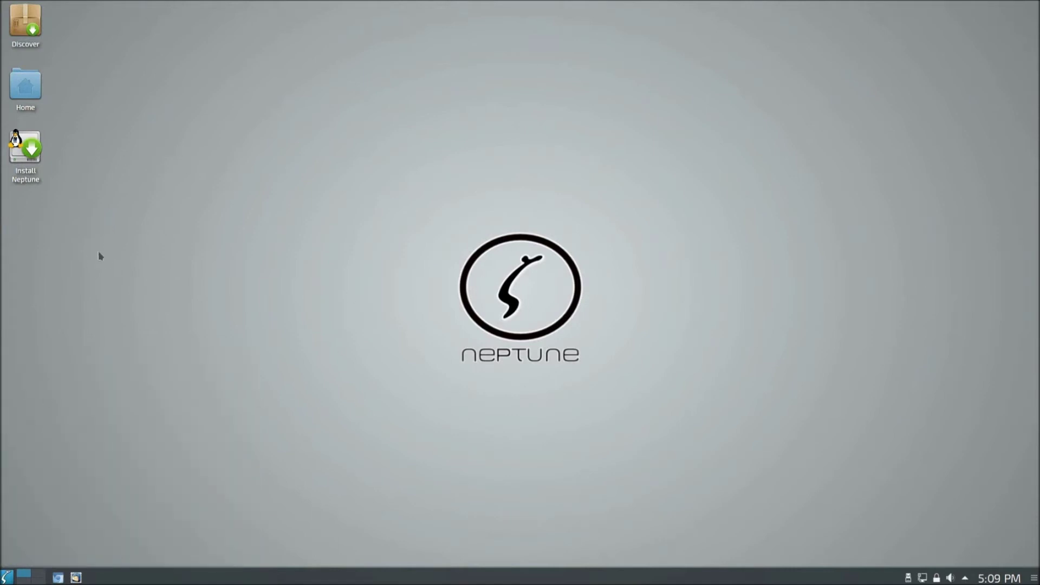
left_click(27, 153)
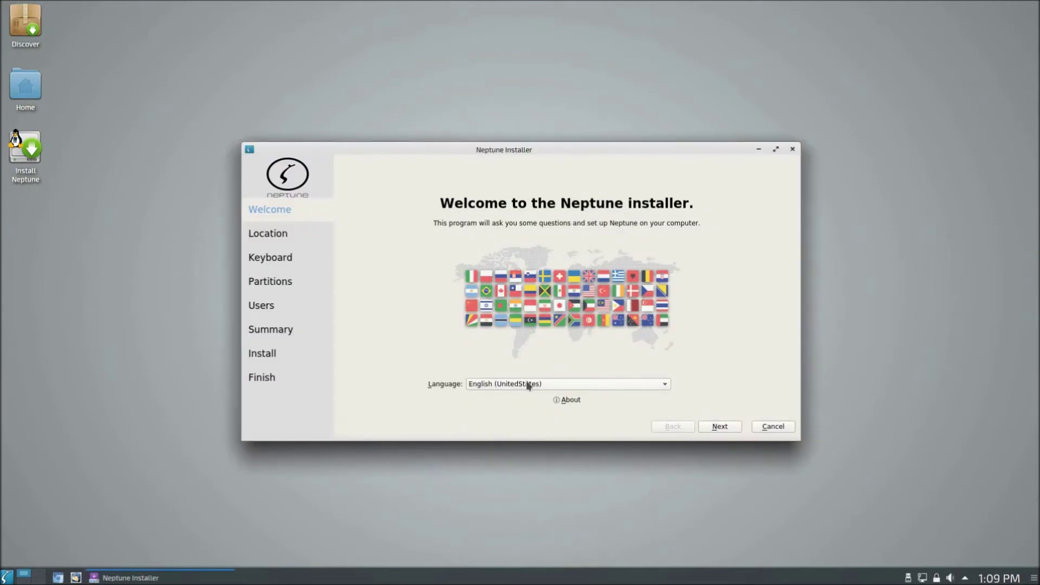
Step: Set the installer language to English (UK) and the timezone to London
left_click(527, 383)
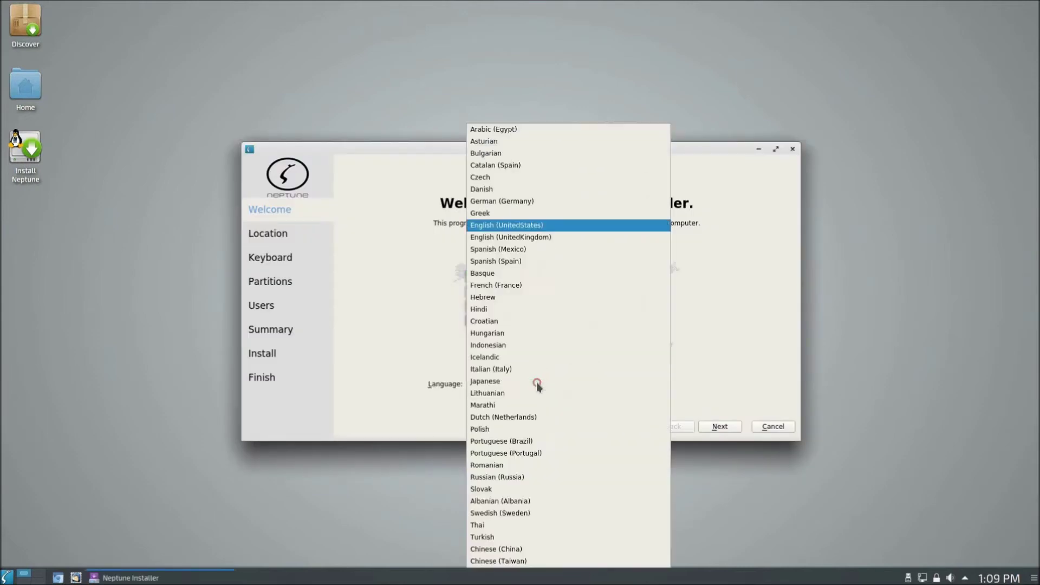
left_click(537, 236)
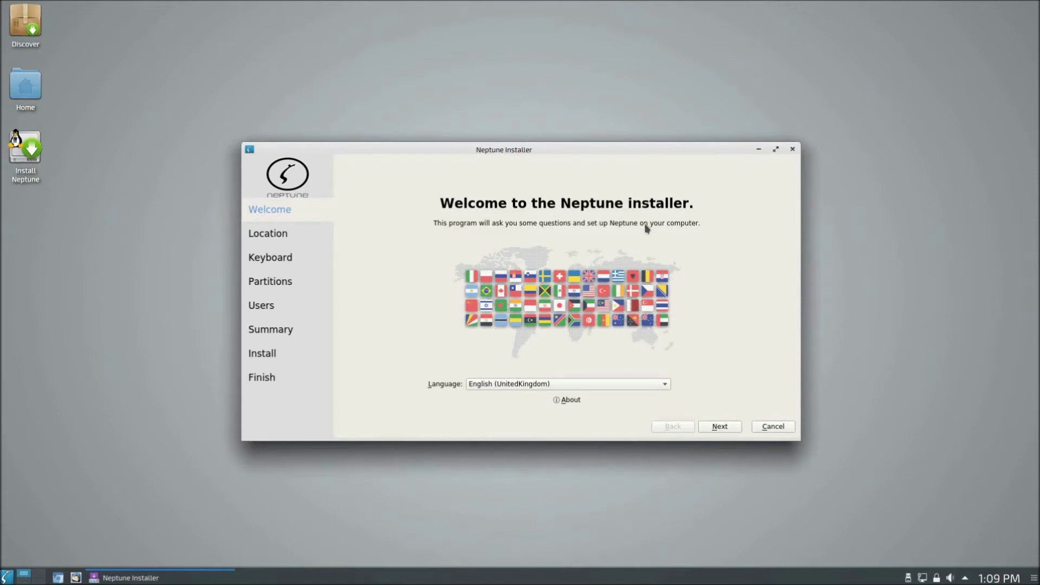
left_click(726, 430)
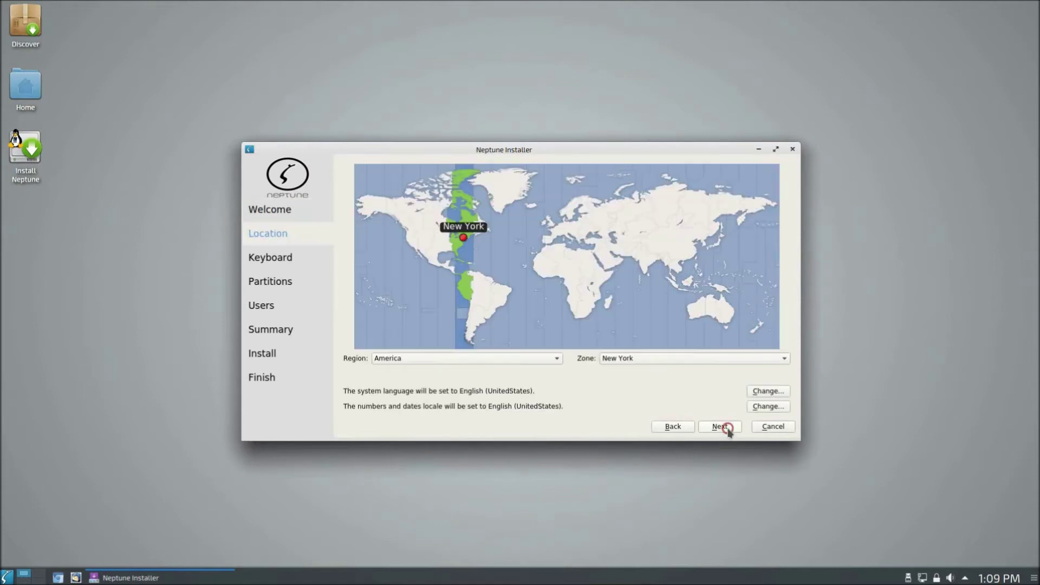
left_click(554, 227)
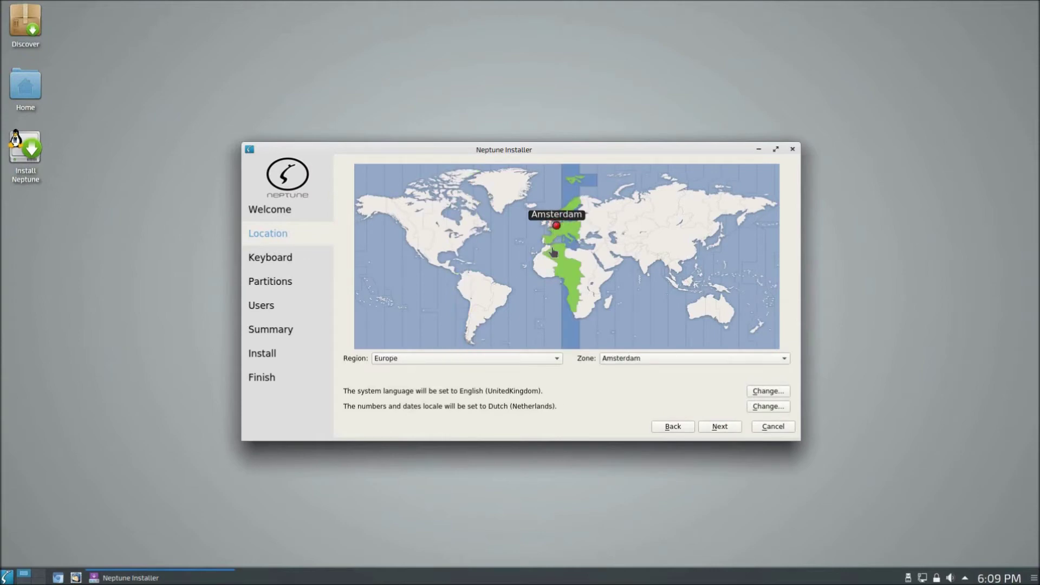
left_click(551, 227)
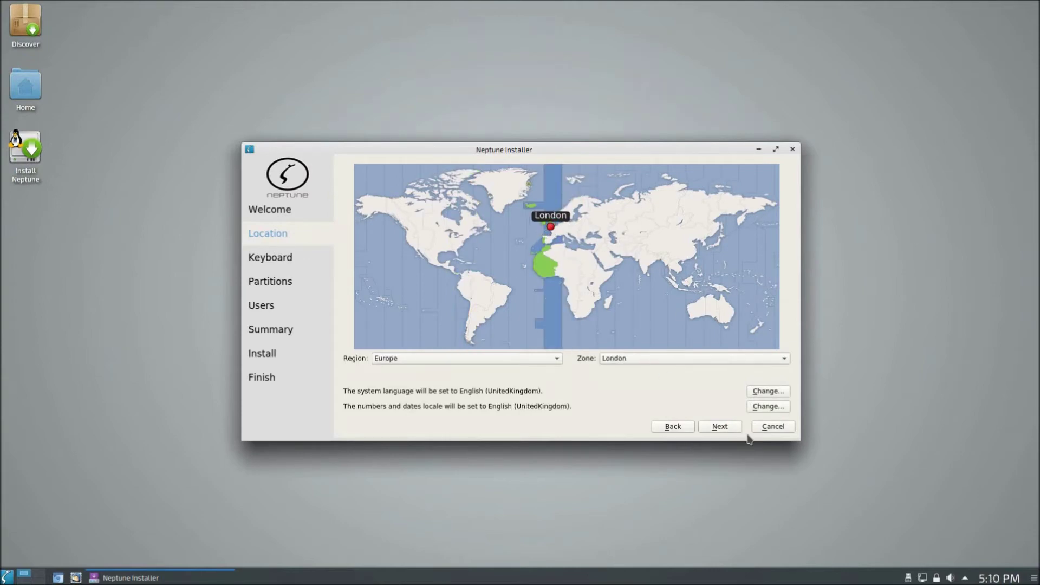
Step: Accept the English (UK) keyboard layout and choose to erase the whole disk
left_click(720, 427)
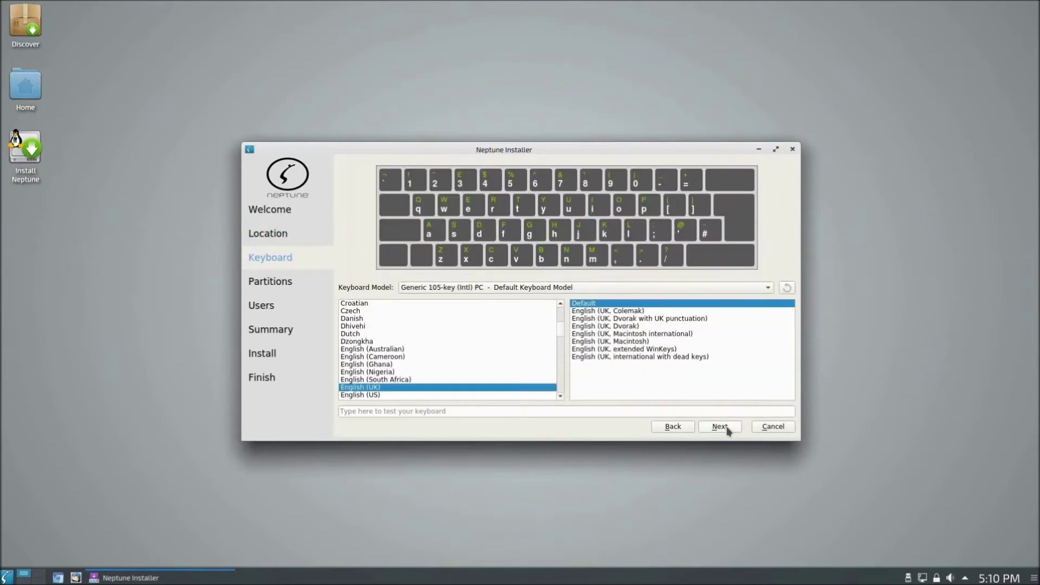
left_click(720, 426)
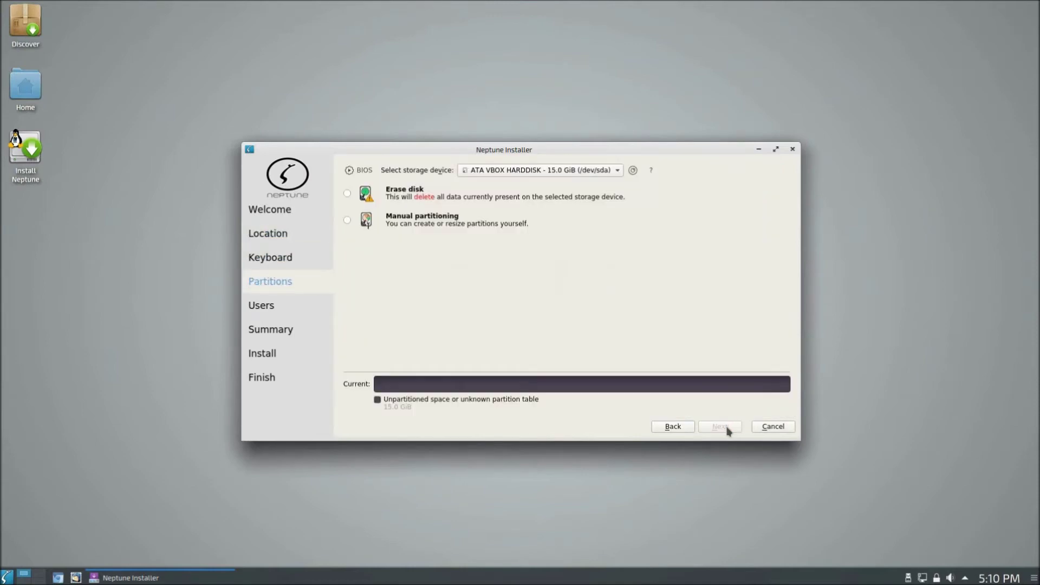
left_click(404, 193)
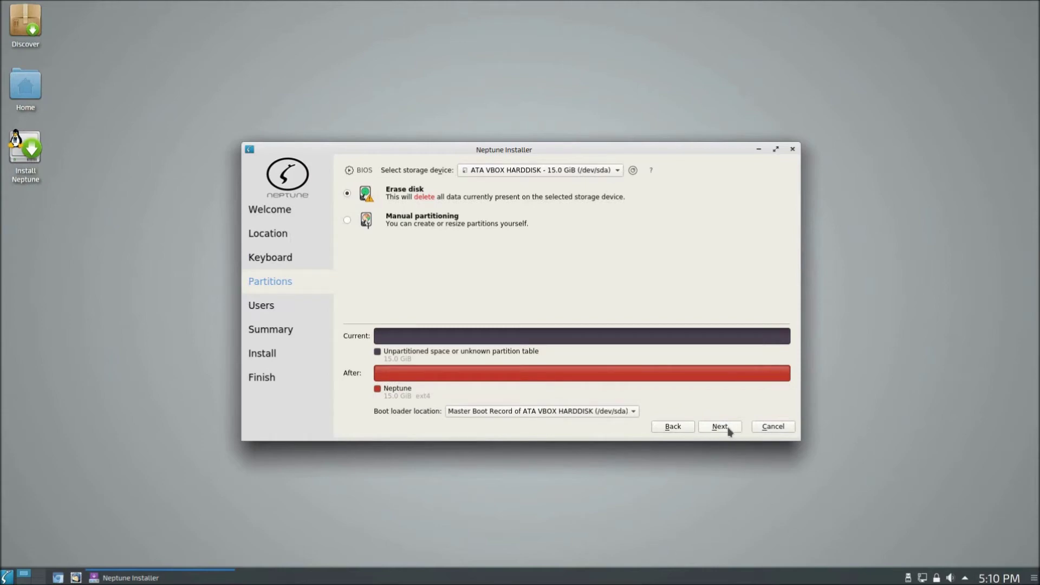
left_click(721, 427)
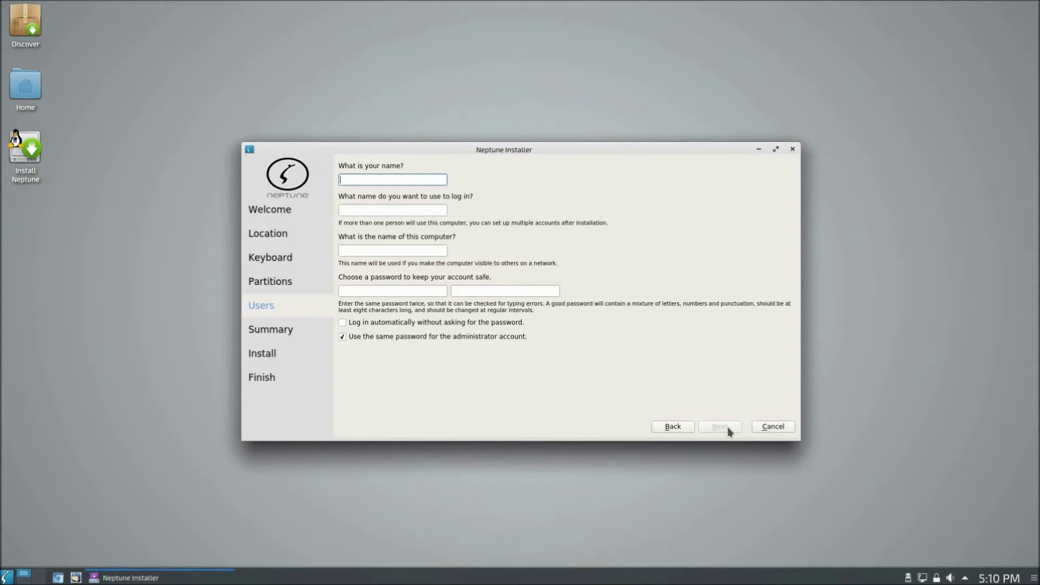
Step: Enter the user's full name and a matching account password, enable auto-login, and continue
type("Retro Techn")
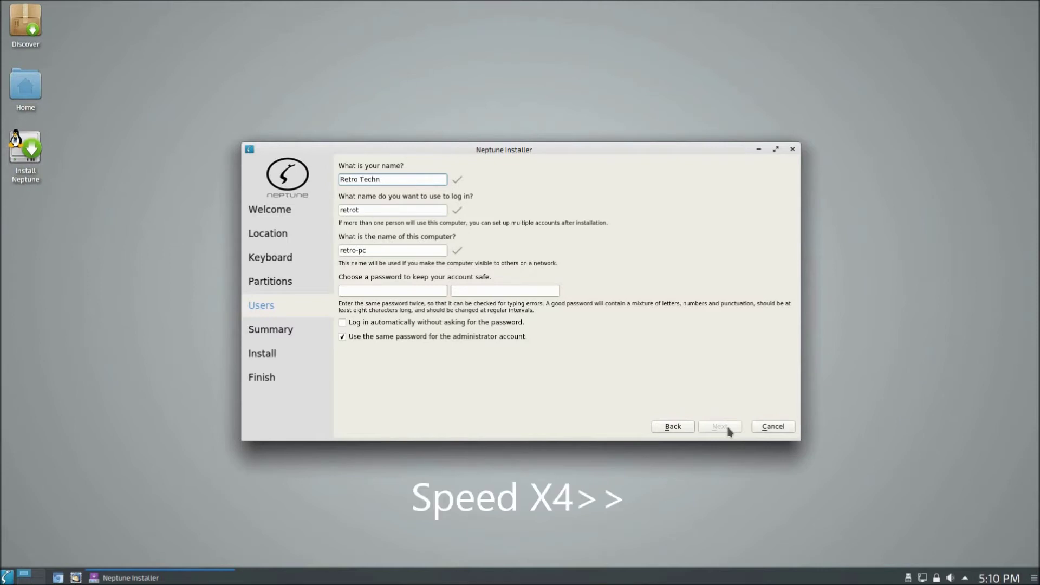
type("ology Showcase")
left_click(409, 292)
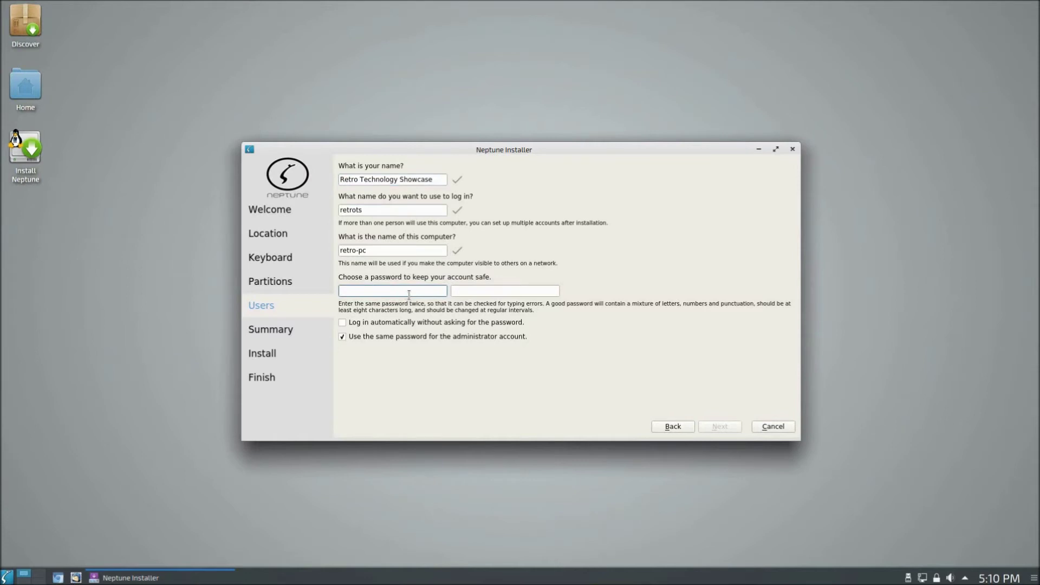
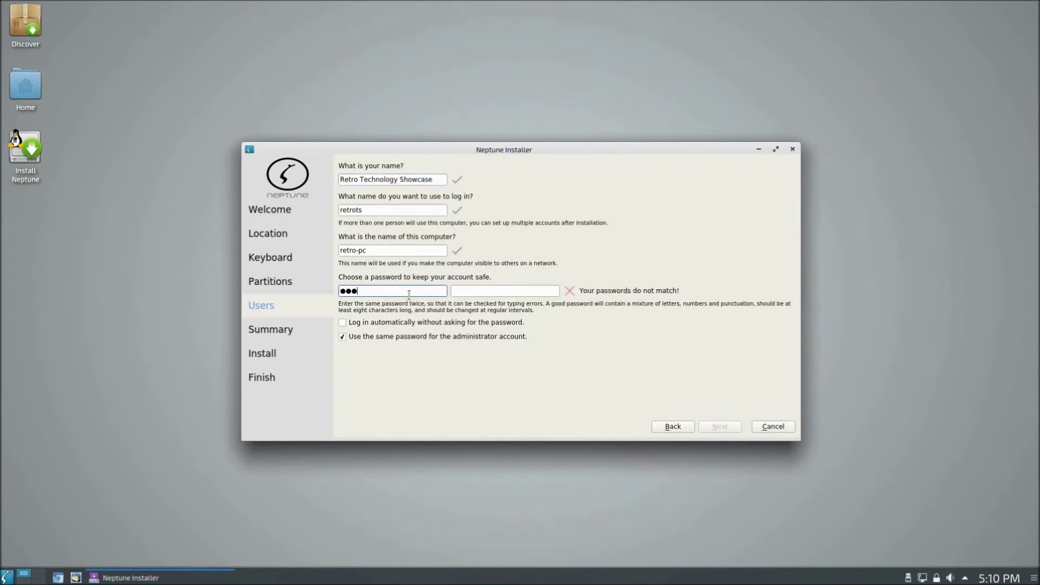
left_click(520, 292)
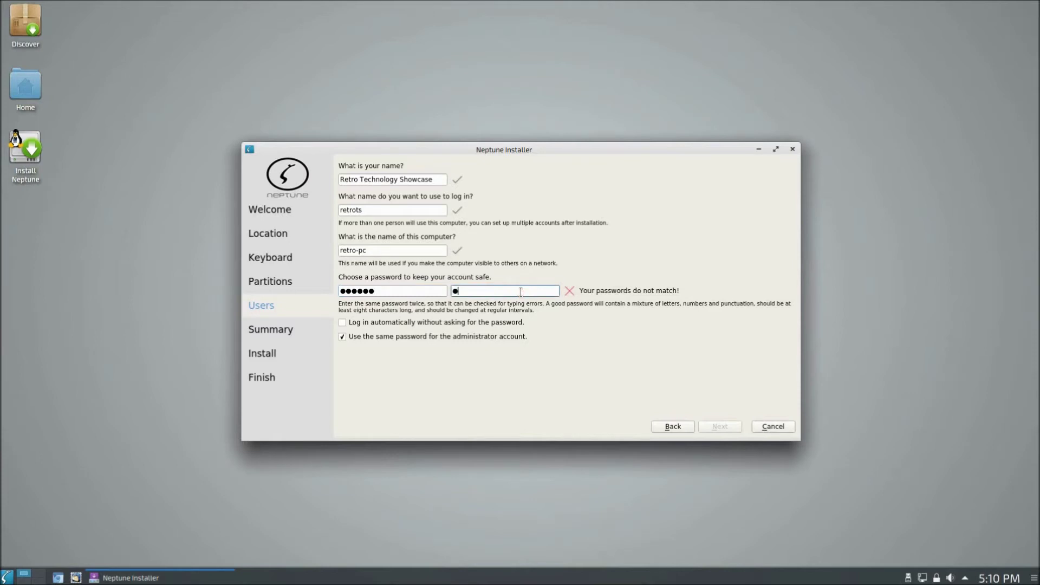
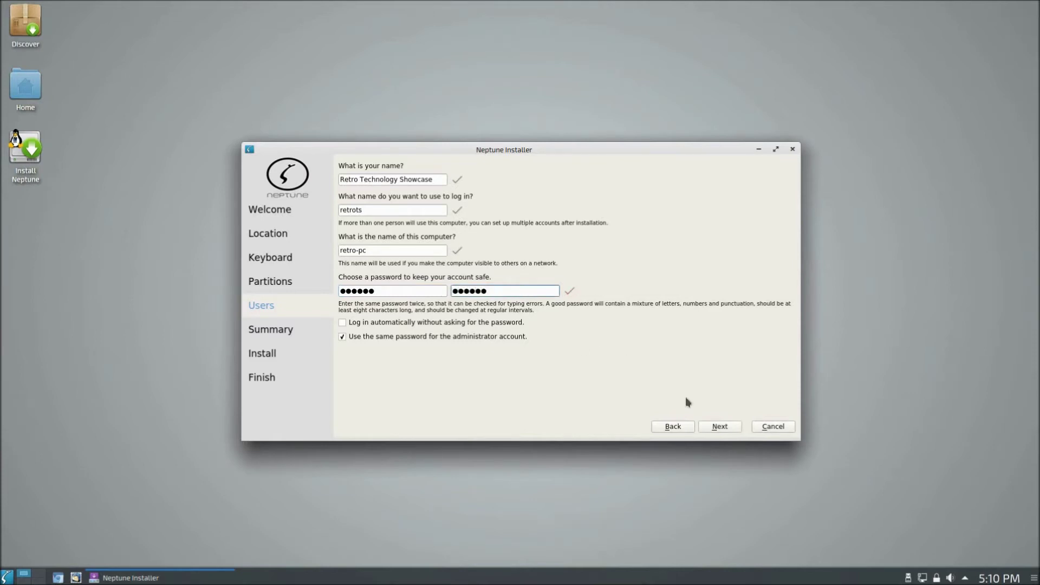
left_click(363, 322)
left_click(722, 427)
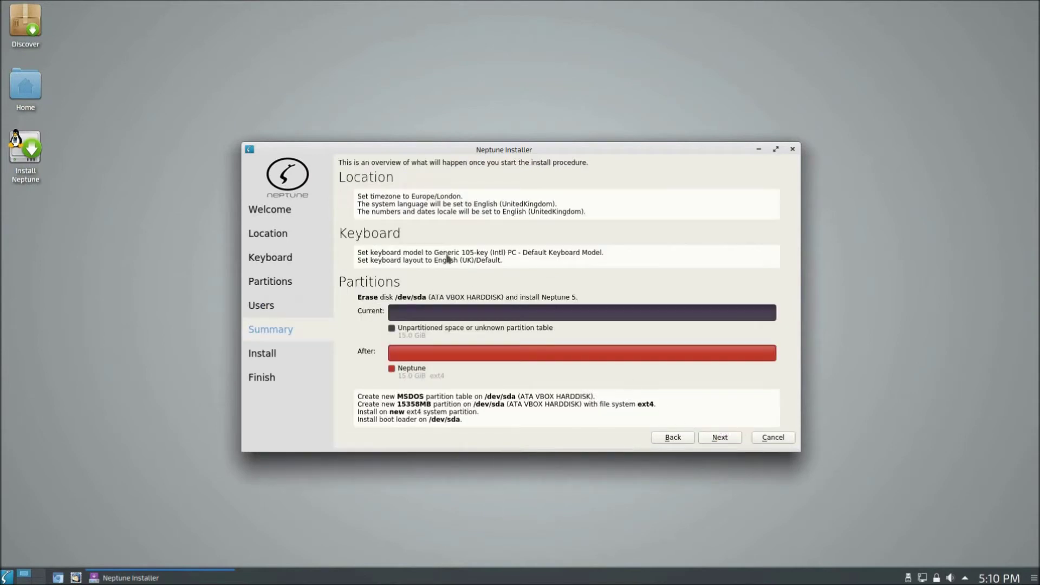
Step: Install Neptune to the disk, then finish the installer with Restart now checked
left_click(727, 439)
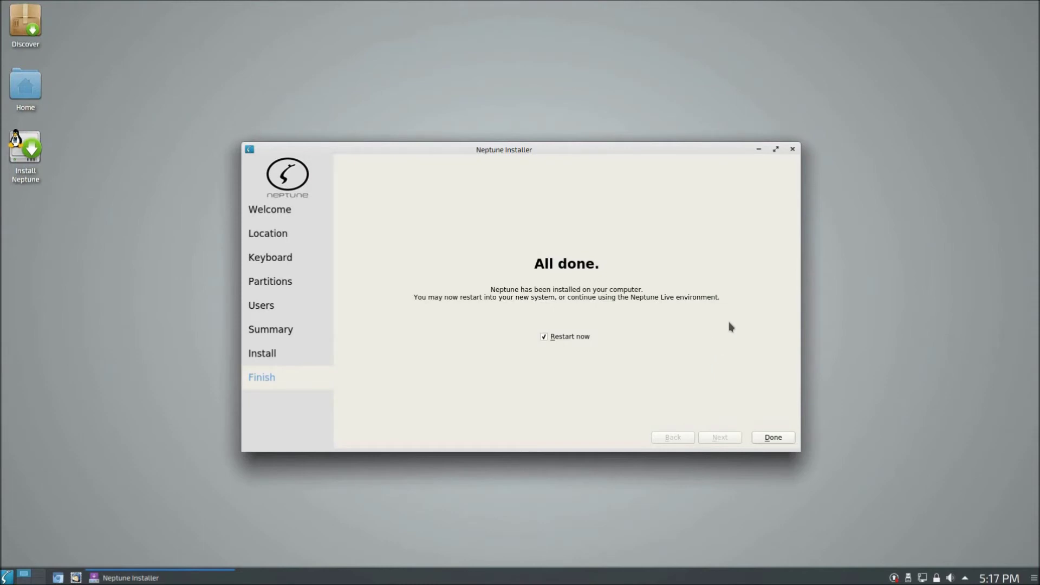
left_click(780, 436)
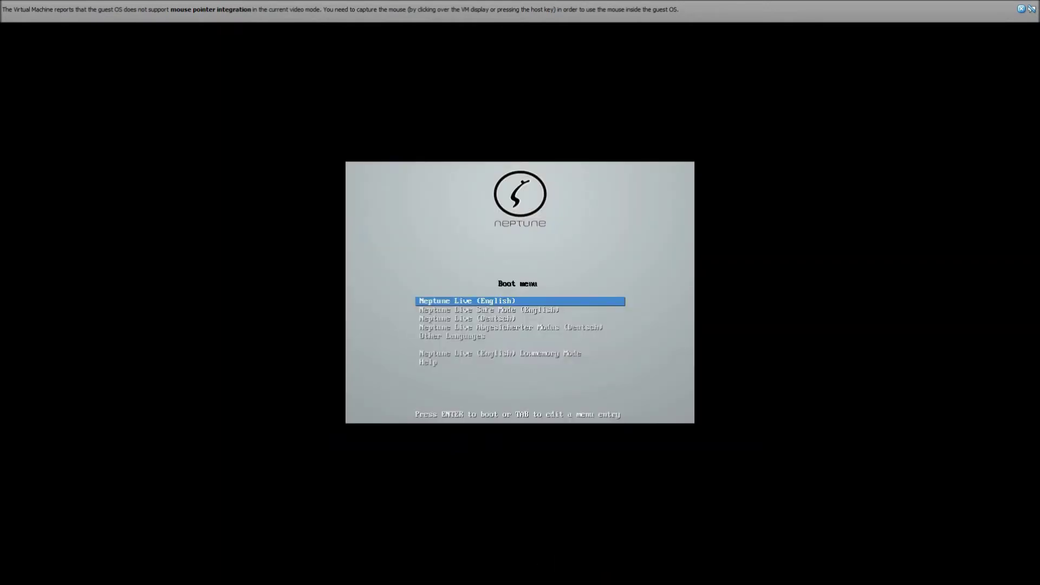
Step: Check the VM's optical drive devices, then reset the Neptune 5.0 machine and confirm
mouse_move(520, 582)
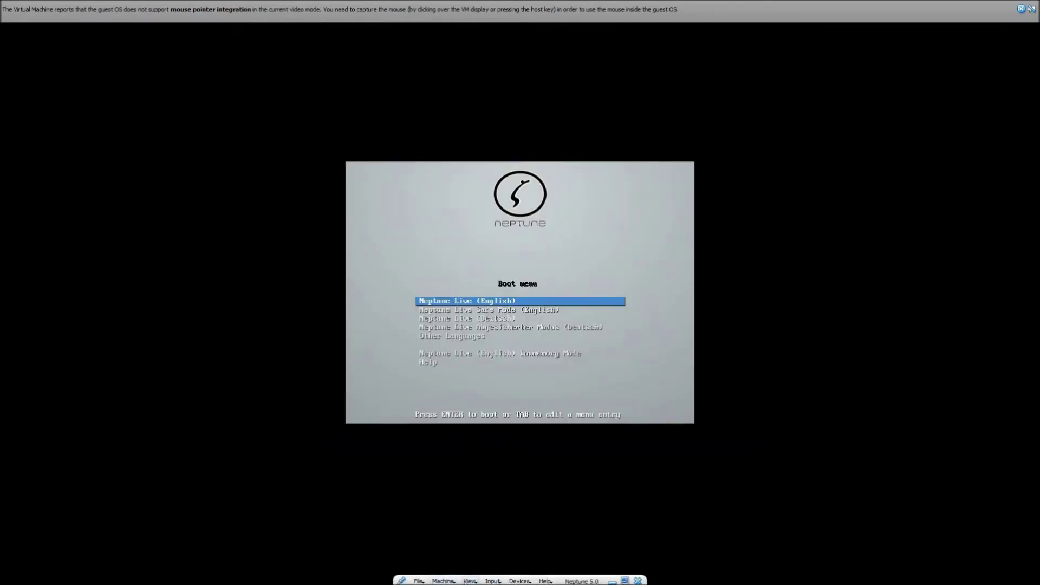
left_click(514, 581)
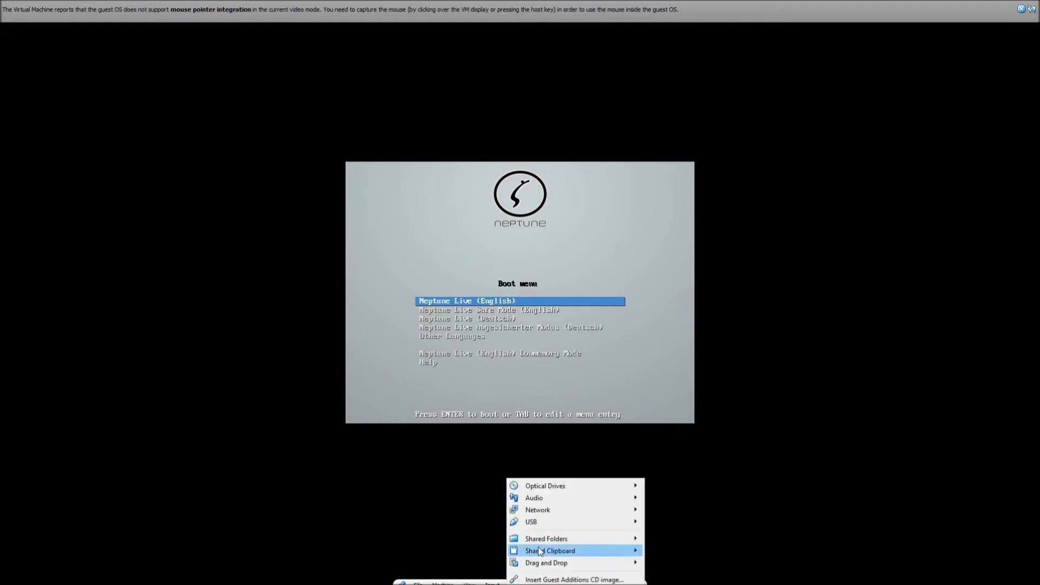
mouse_move(570, 483)
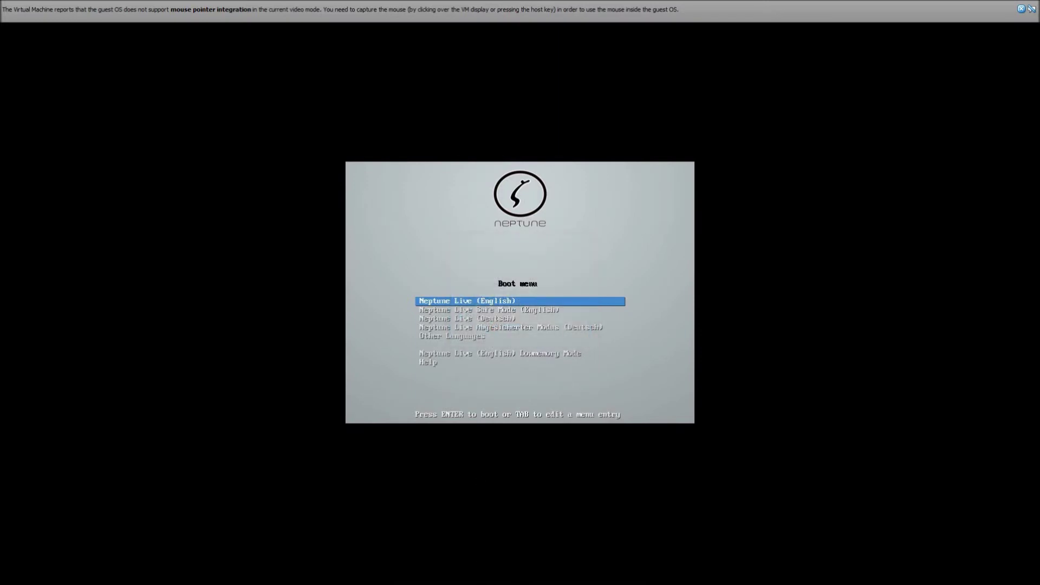
left_click(442, 579)
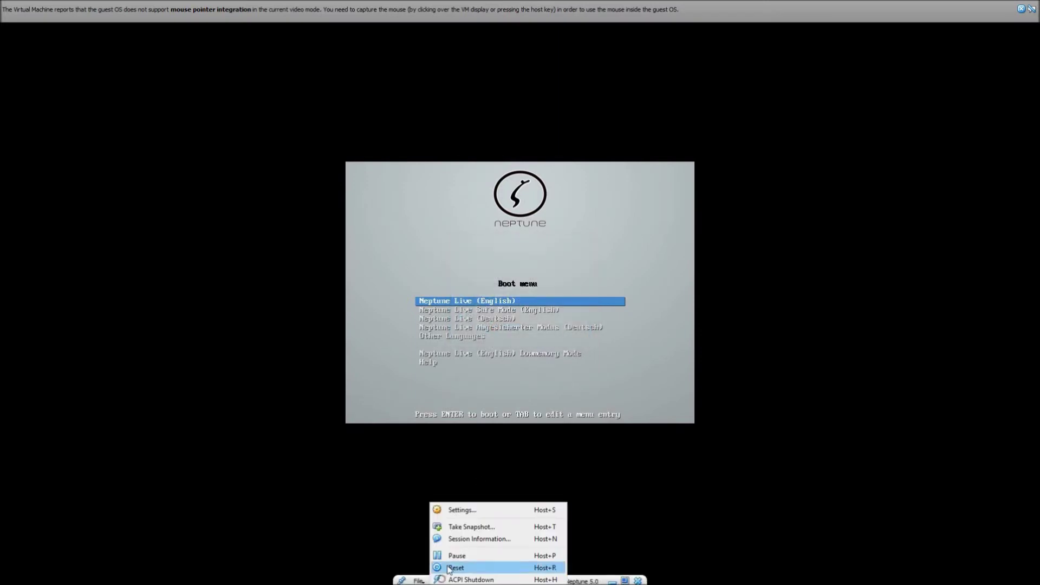
left_click(454, 568)
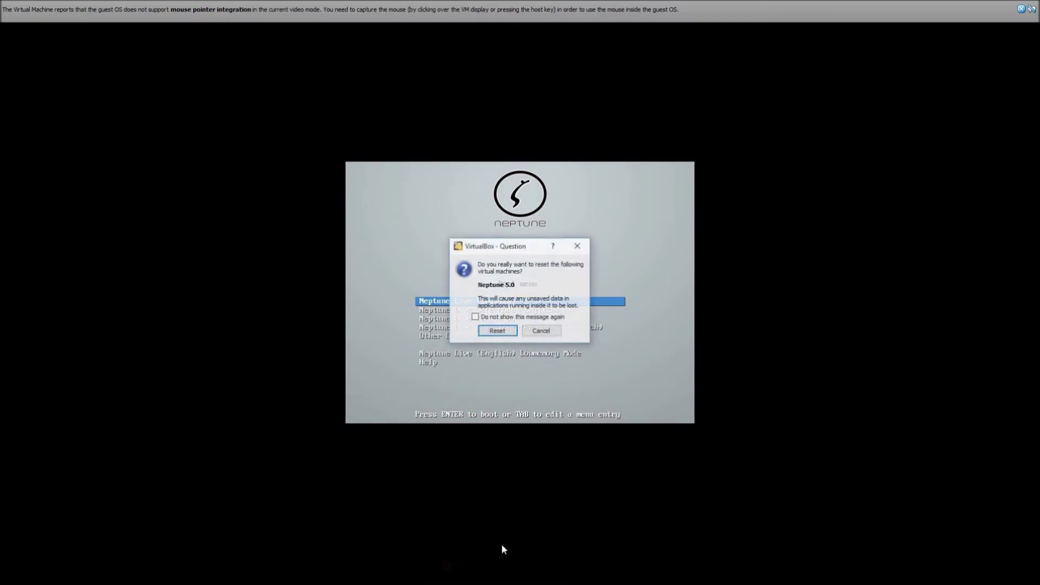
left_click(491, 331)
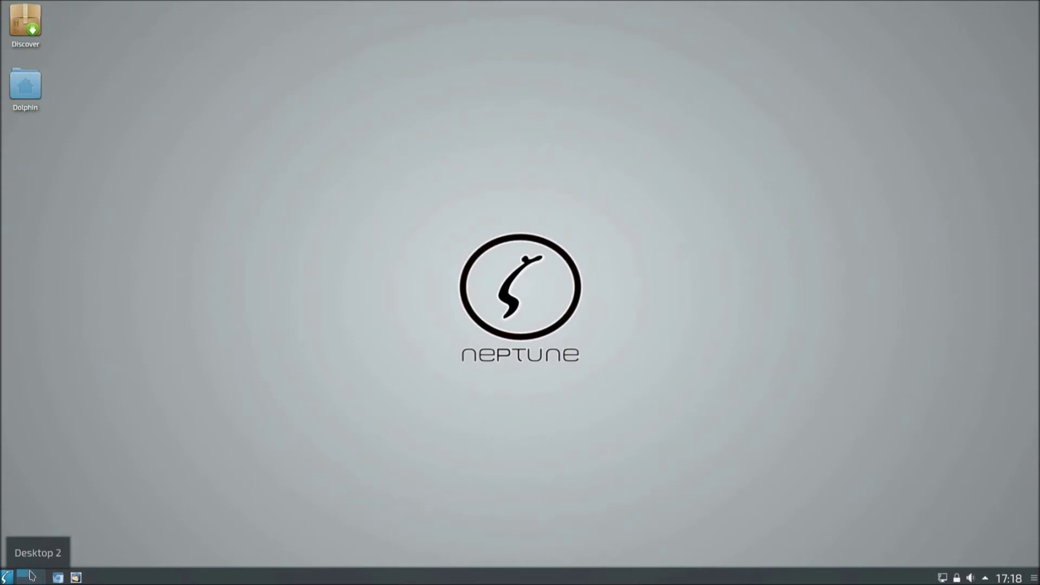
Step: Open the application menu and browse the Office, Utilities, Graphics and Settings categories
left_click(8, 577)
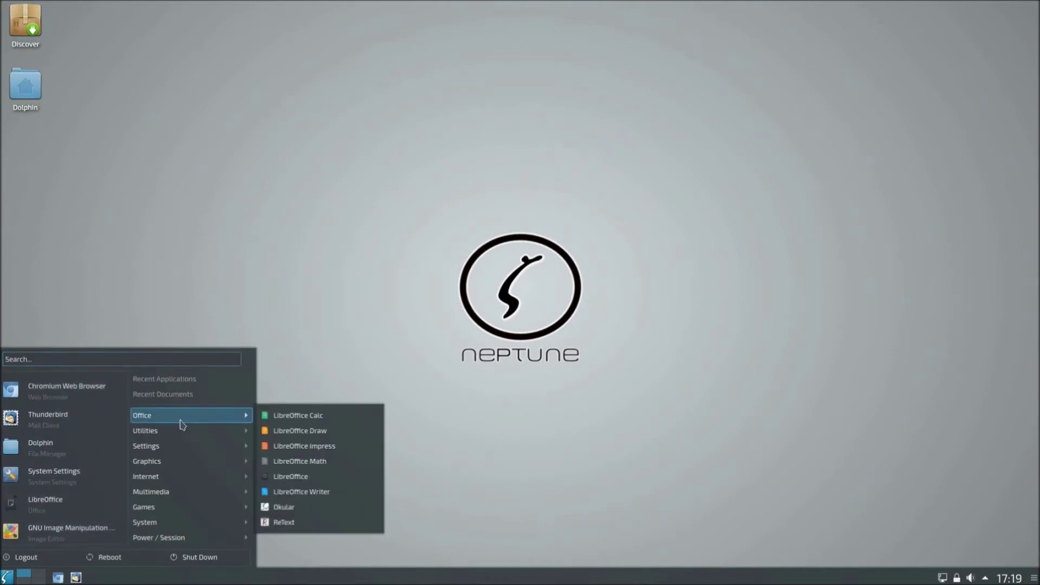
mouse_move(181, 432)
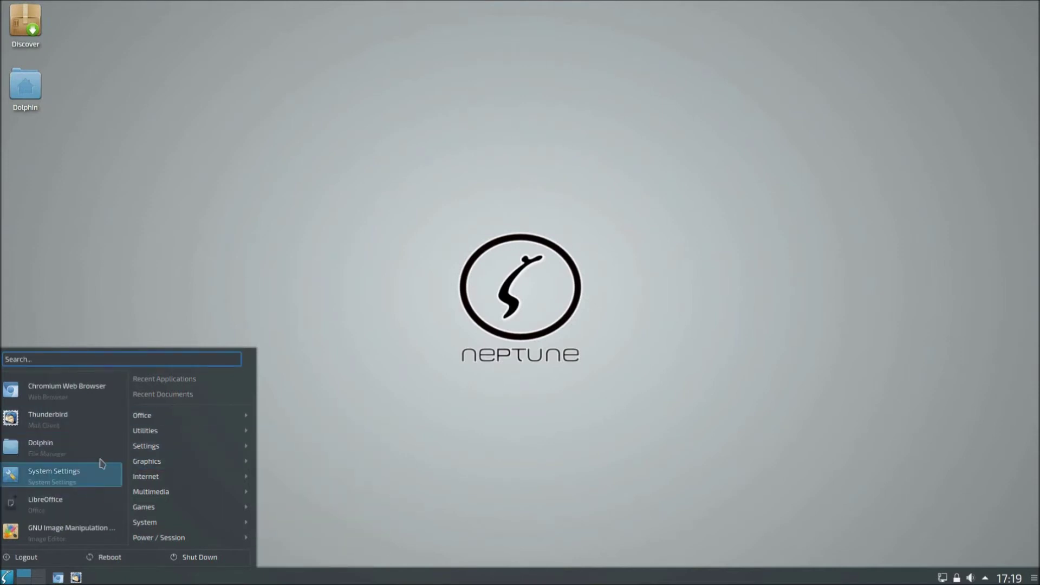
mouse_move(225, 432)
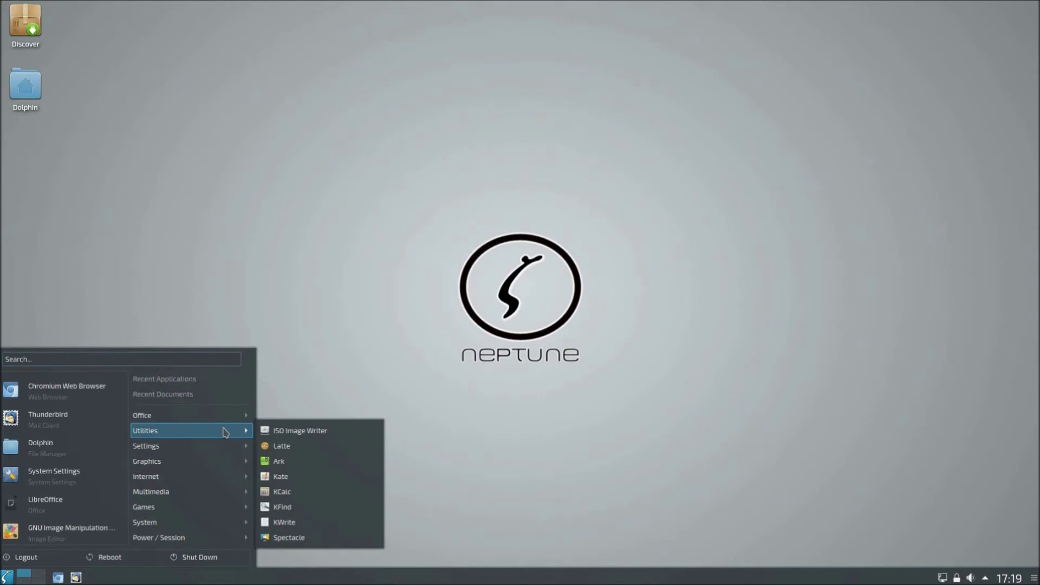
mouse_move(218, 452)
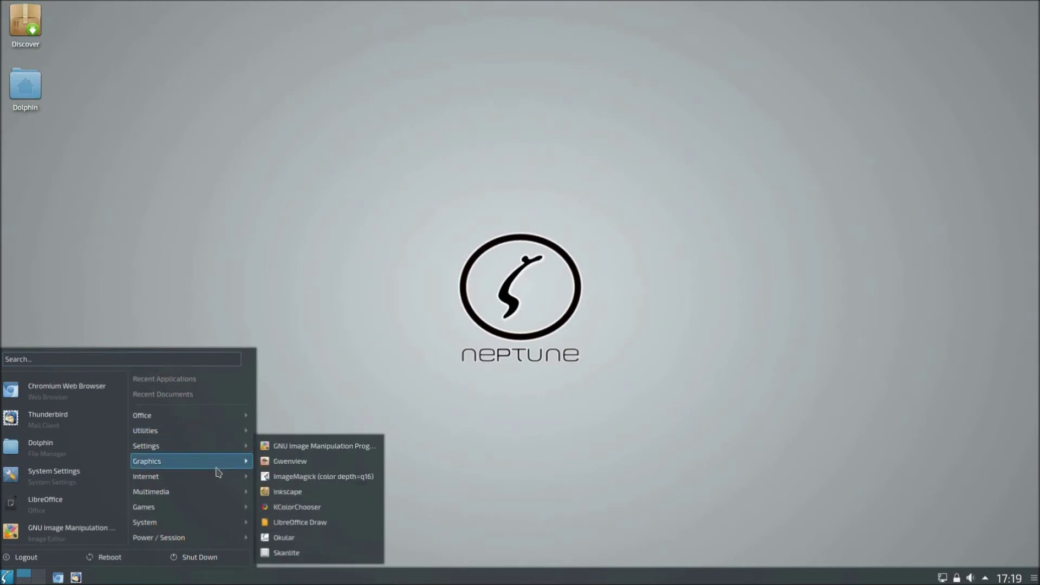
mouse_move(226, 523)
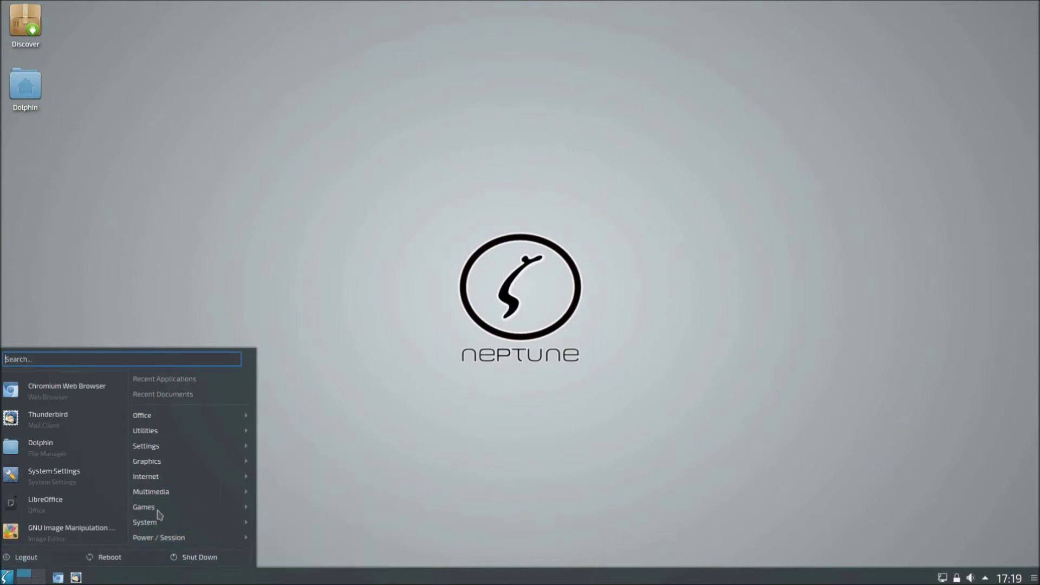
mouse_move(189, 486)
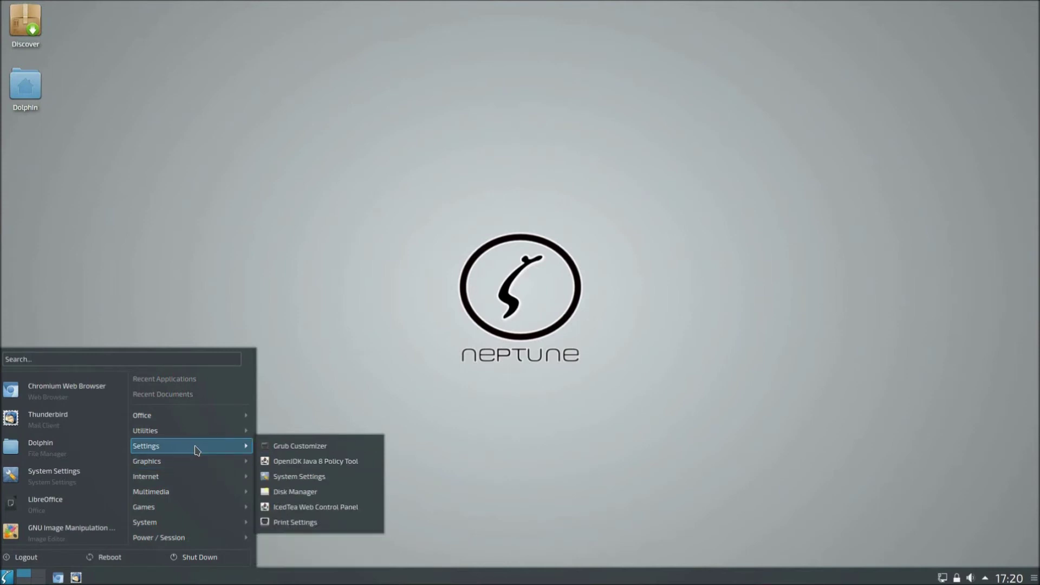
Step: Launch LibreOffice from the Office category of the application menu
mouse_move(206, 431)
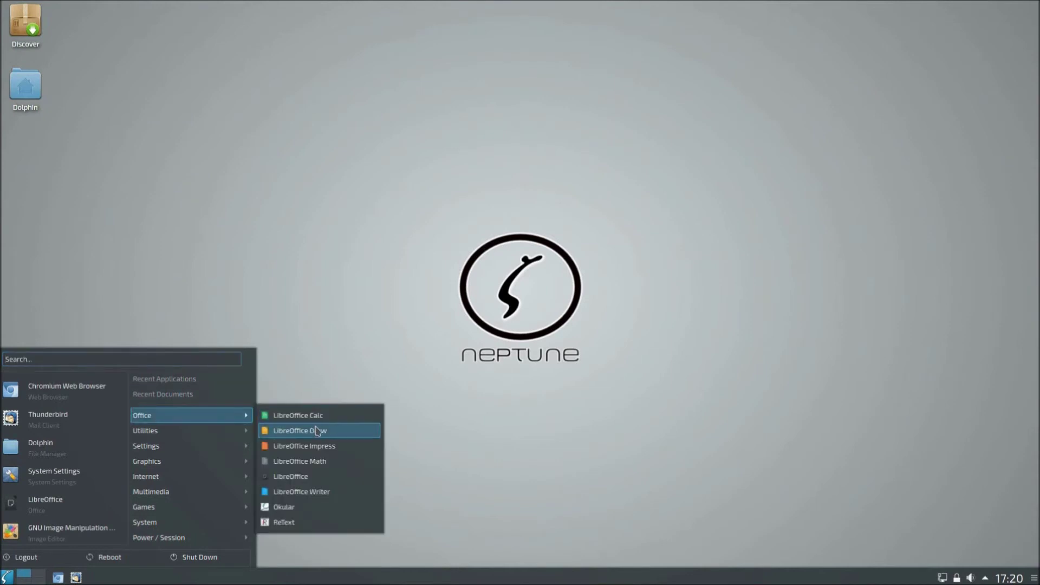
left_click(324, 482)
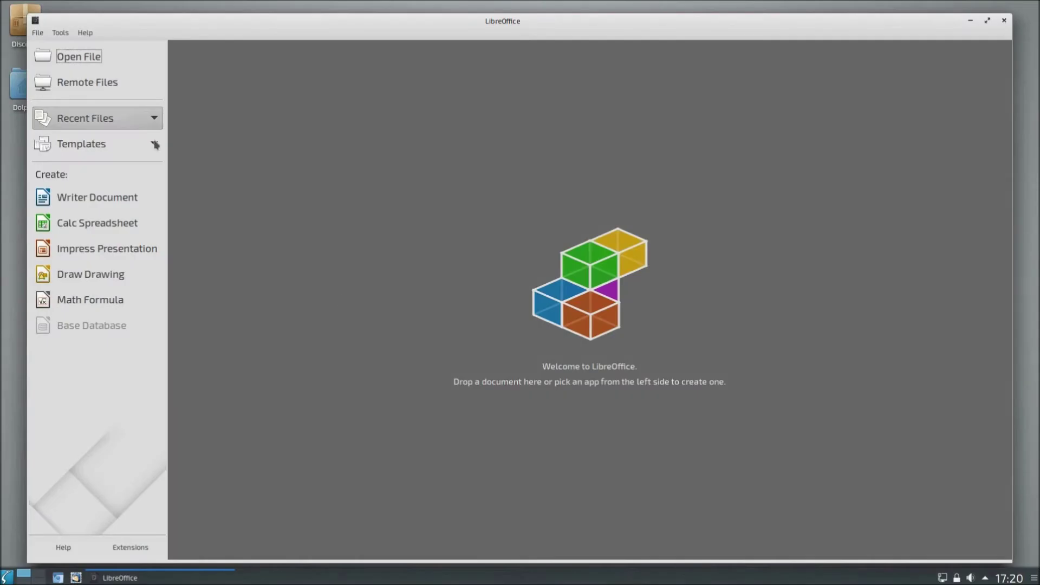
Step: Confirm in LibreOffice's Help > About box that the version is 6.0.2.1, then close LibreOffice
left_click(85, 33)
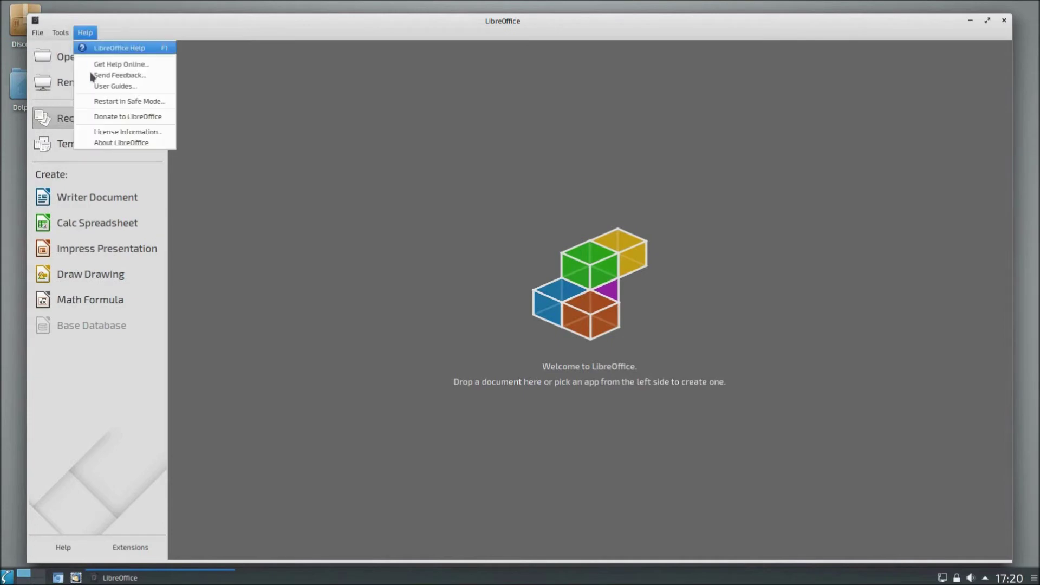
left_click(126, 142)
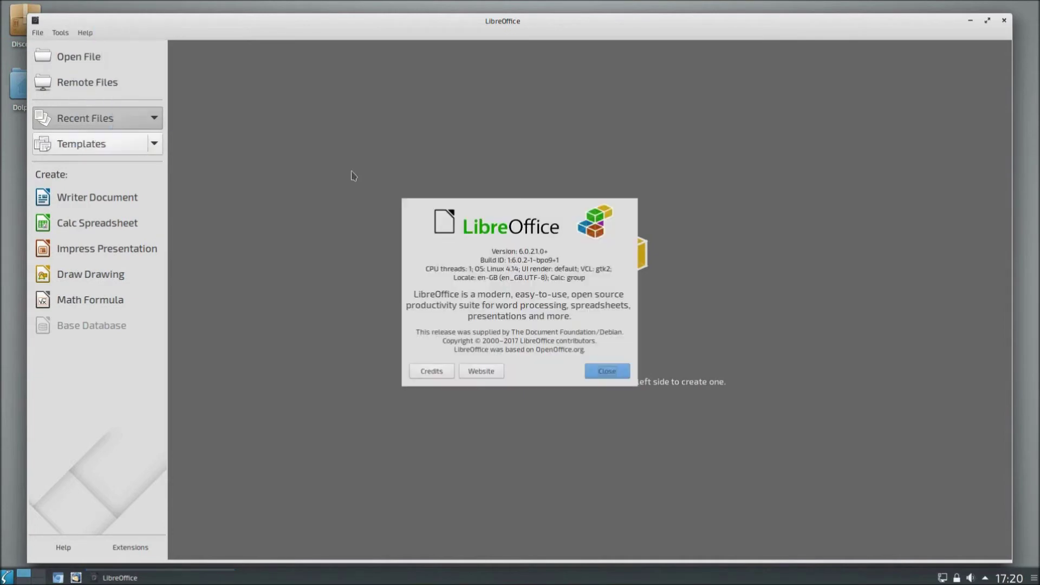
left_click(607, 374)
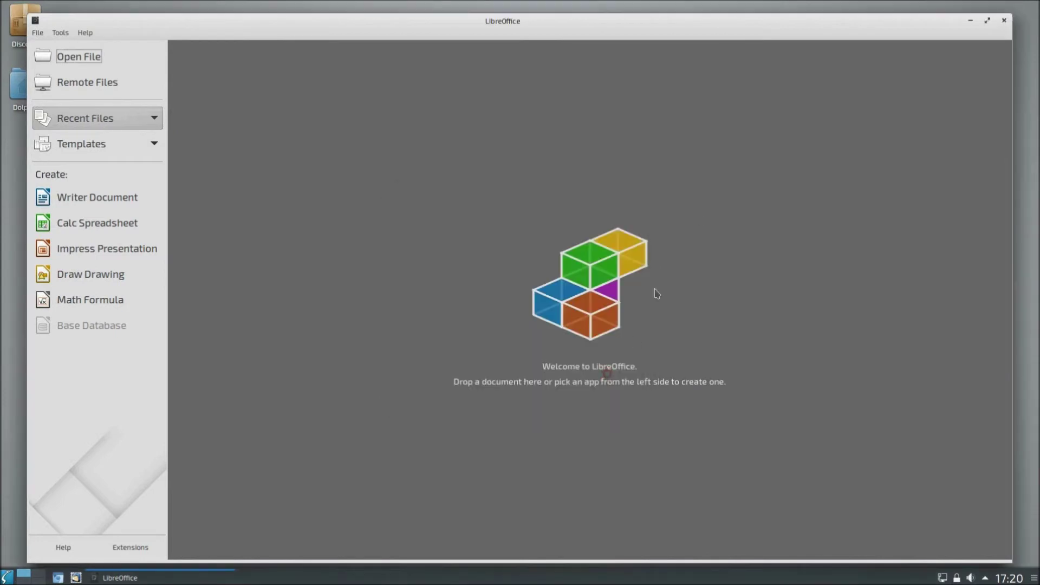
left_click(1006, 20)
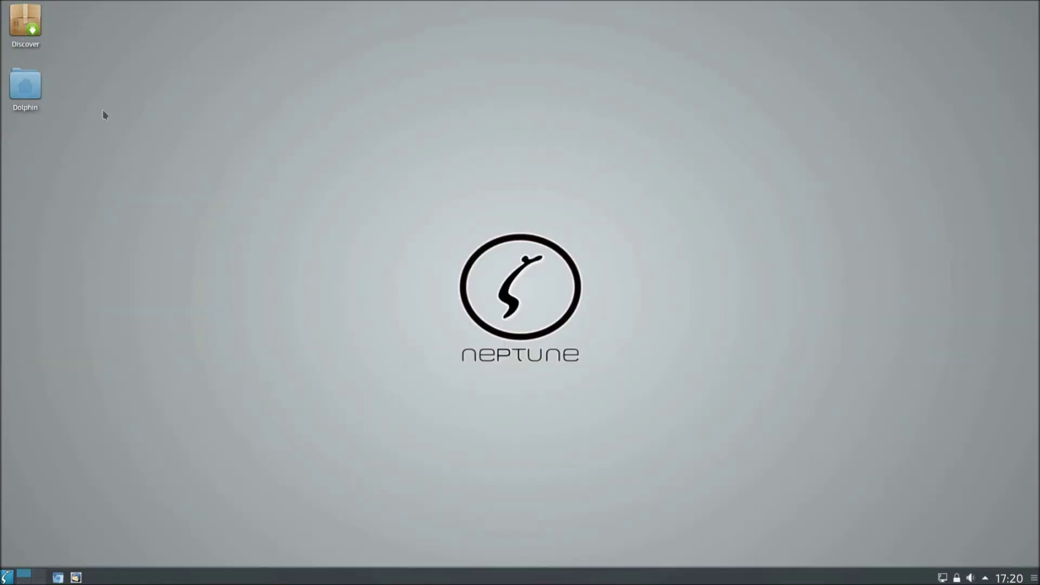
Step: Launch Dolphin, move its window between floating, lower-right and full-screen positions, then open Root
left_click(26, 87)
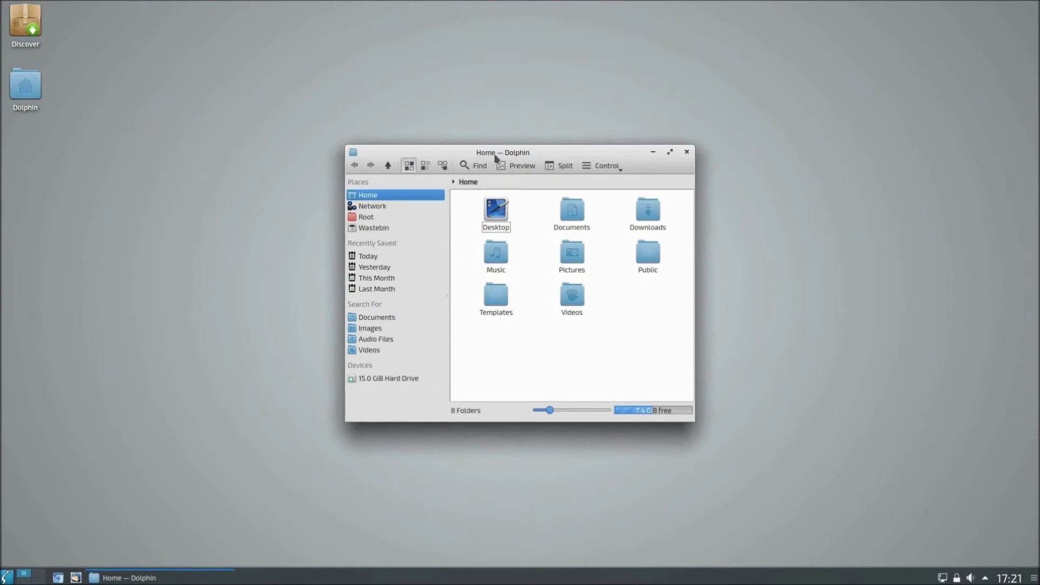
left_click_drag(494, 156, 476, 3)
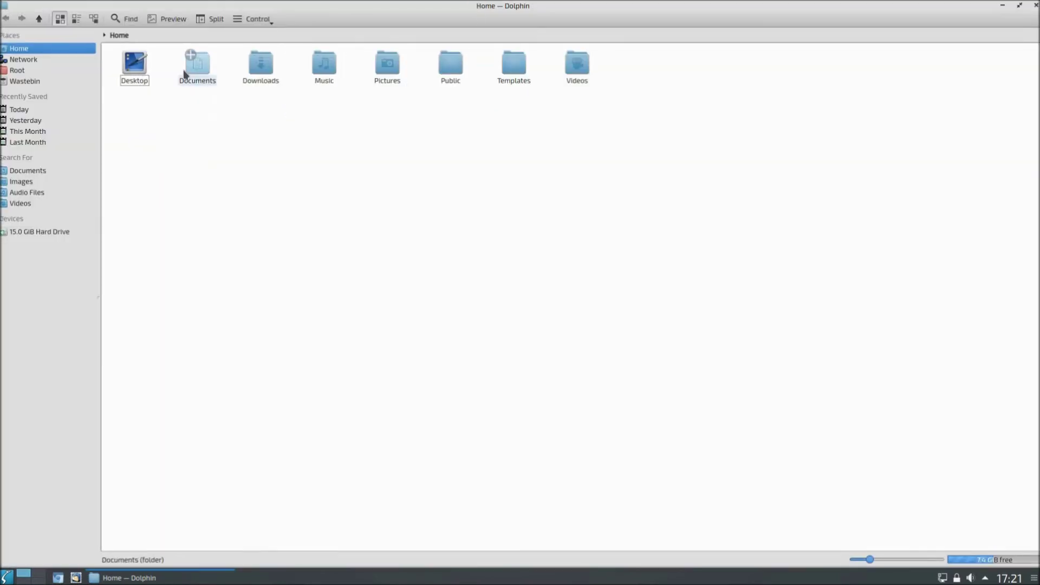
left_click_drag(414, 4, 2, 142)
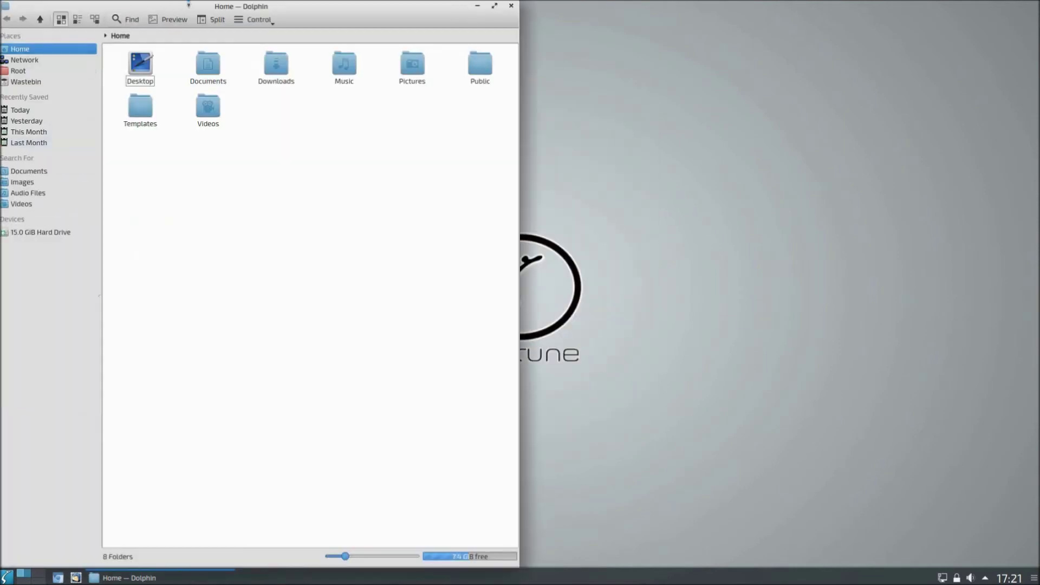
left_click_drag(190, 3, 1037, 582)
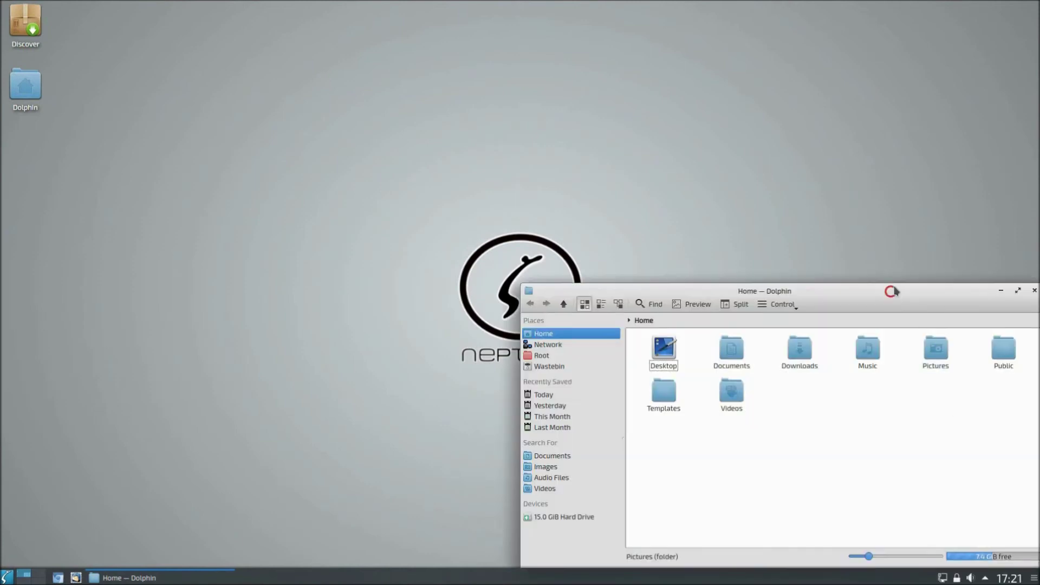
left_click_drag(892, 291, 889, 3)
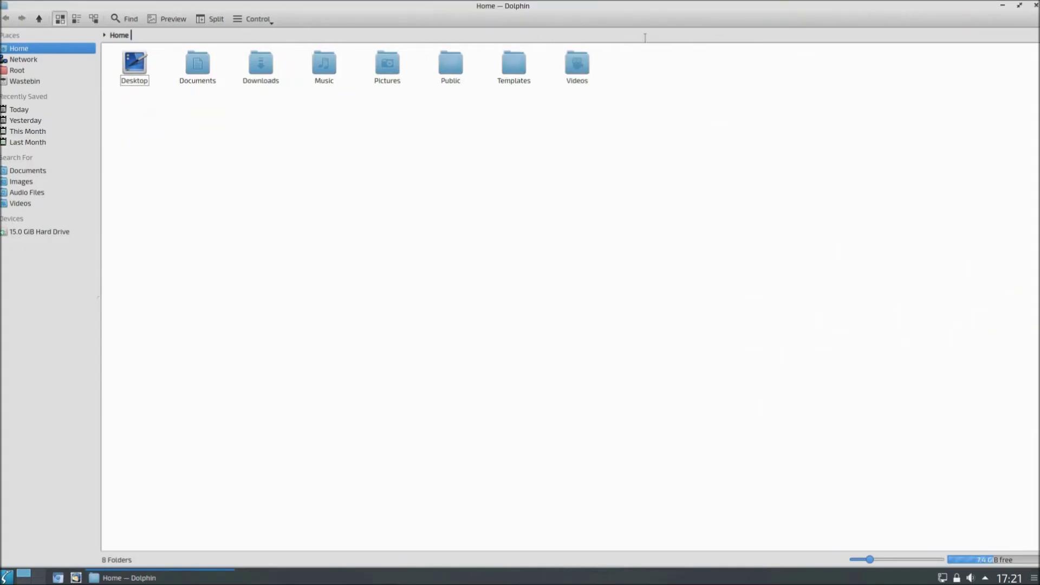
mouse_move(528, 14)
left_mouse_down()
mouse_move(506, 28)
mouse_move(495, 10)
mouse_move(666, 22)
mouse_move(964, 10)
mouse_move(1, 3)
mouse_move(1, 561)
mouse_move(211, 549)
mouse_move(428, 441)
mouse_move(509, 3)
mouse_move(520, 5)
left_mouse_up()
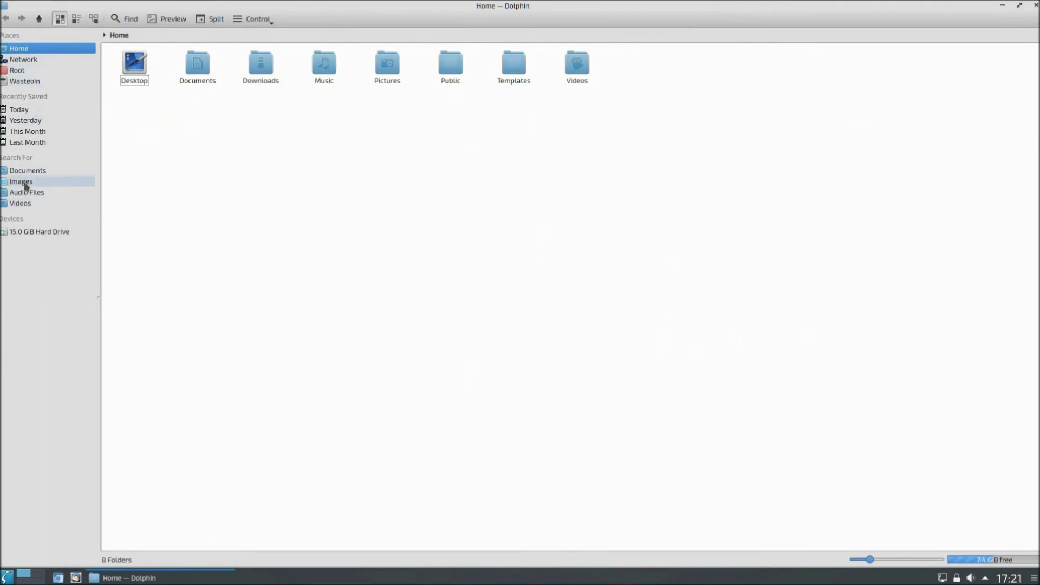
left_click(31, 232)
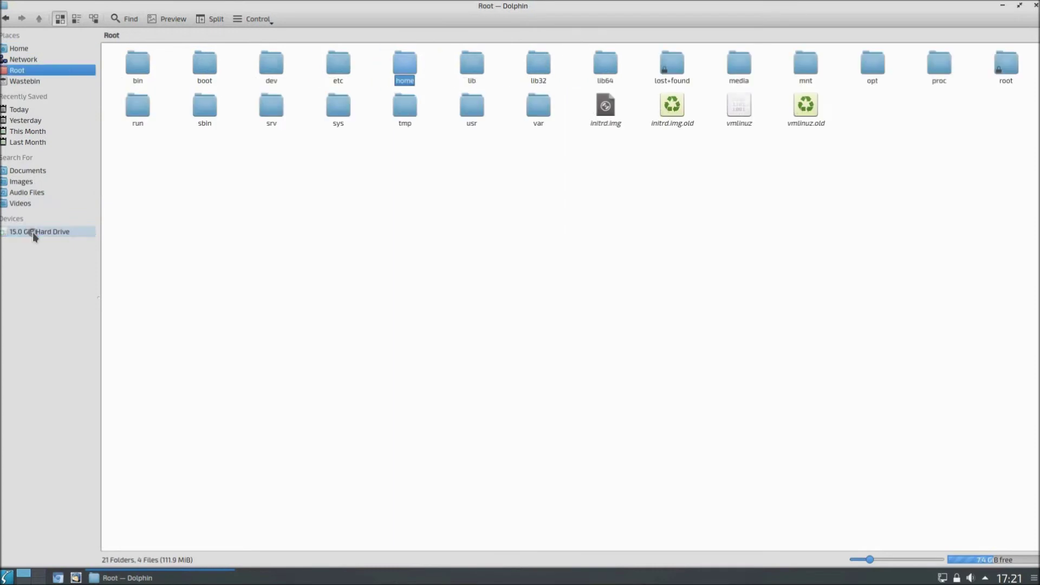
Step: Browse the Videos, Images, Documents and Audio Files searches, return to Home, and quit Dolphin with Ctrl+Q
left_click(26, 204)
left_click(32, 193)
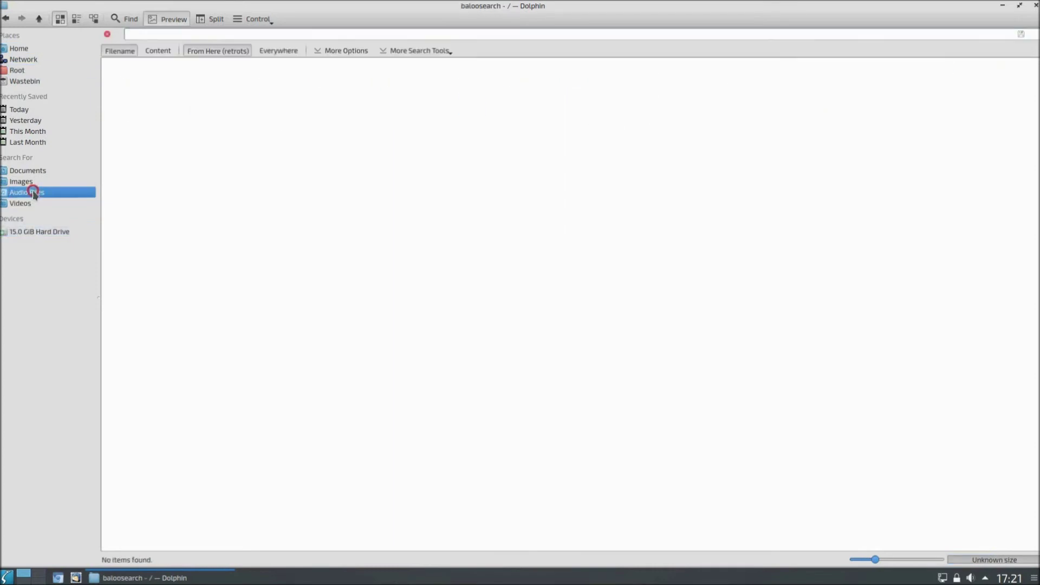
left_click(38, 184)
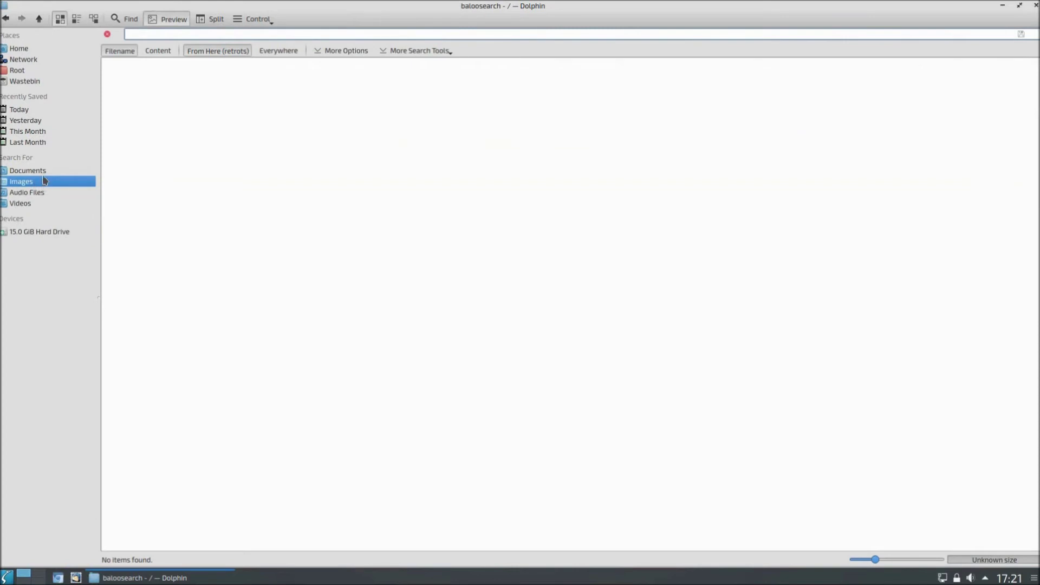
left_click(41, 170)
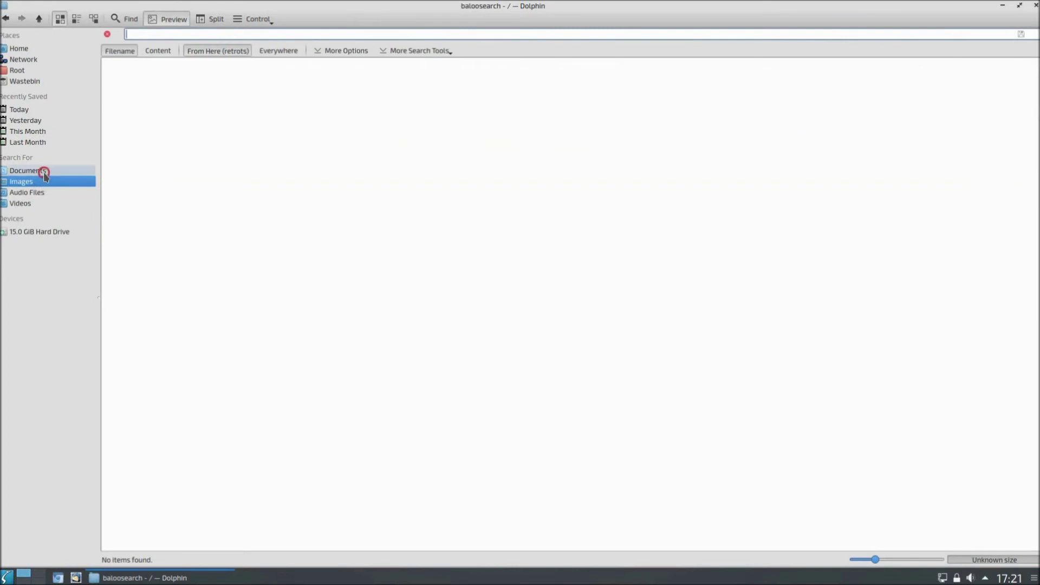
left_click(22, 191)
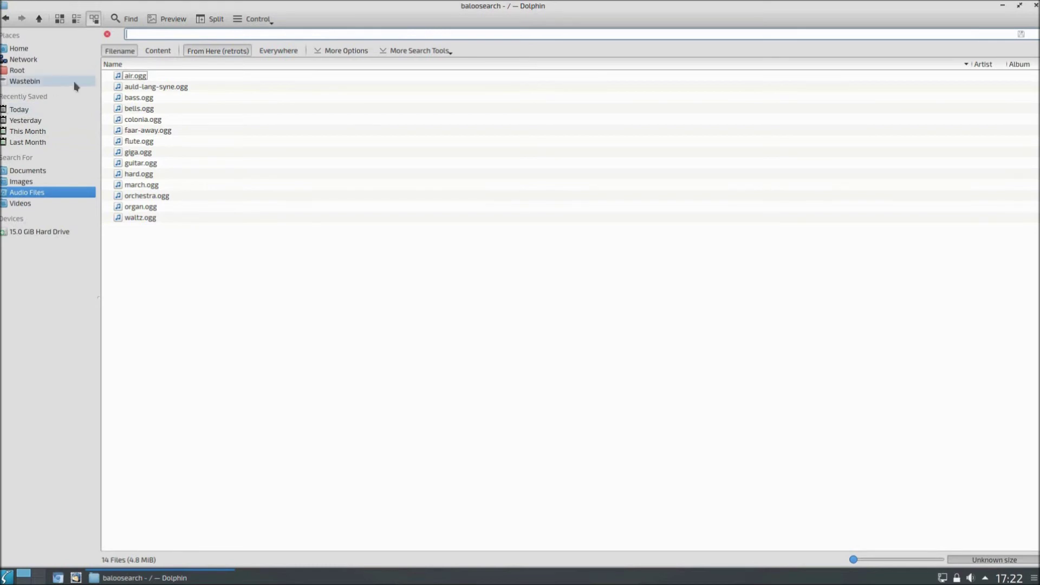
left_click(43, 48)
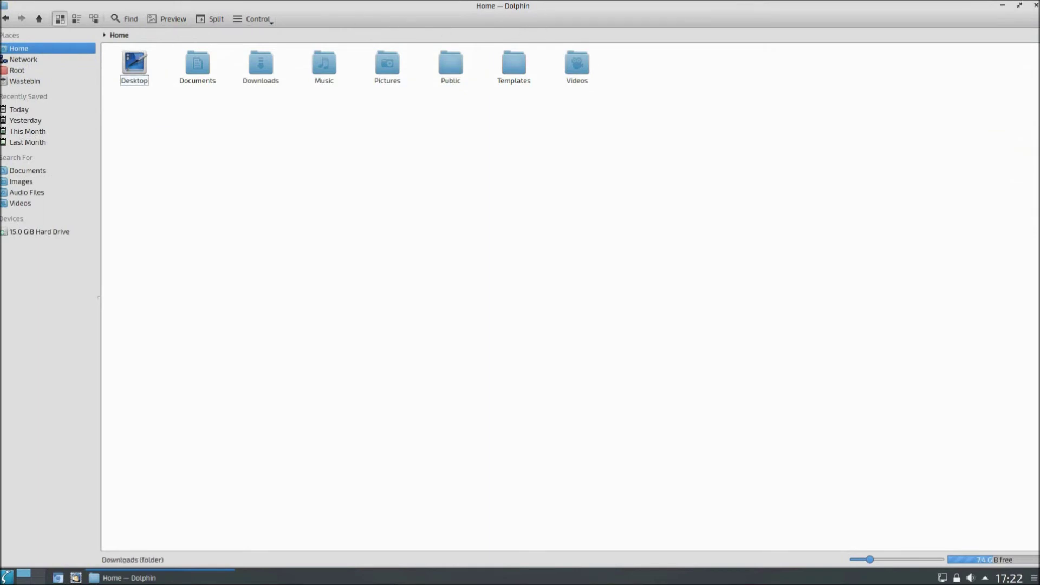
key("ctrl+q")
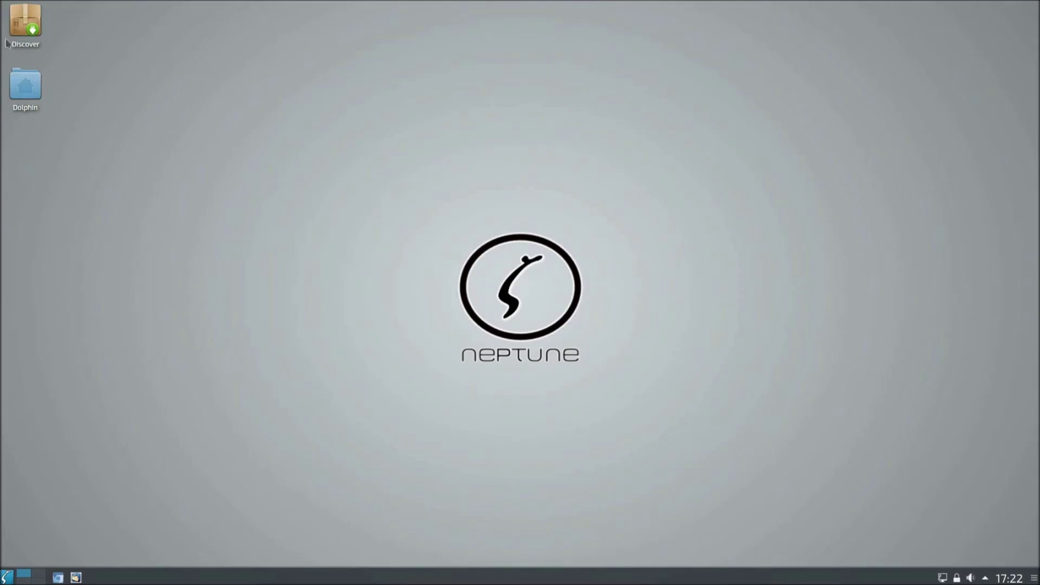
Step: Launch Discover maximised, view the Plasma Addons category, and go back to the Home page
left_click(22, 30)
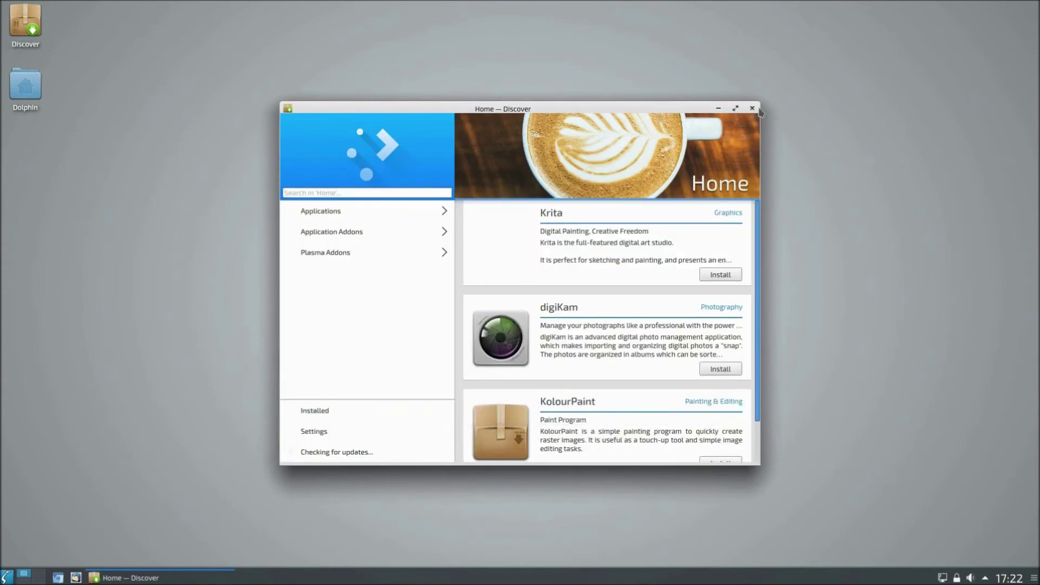
left_click(737, 109)
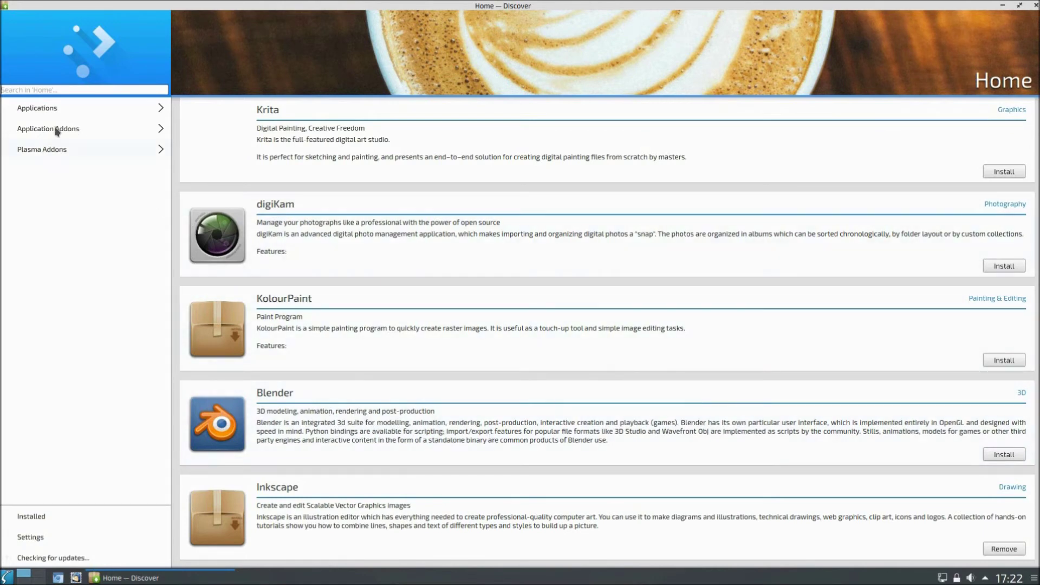
left_click(41, 149)
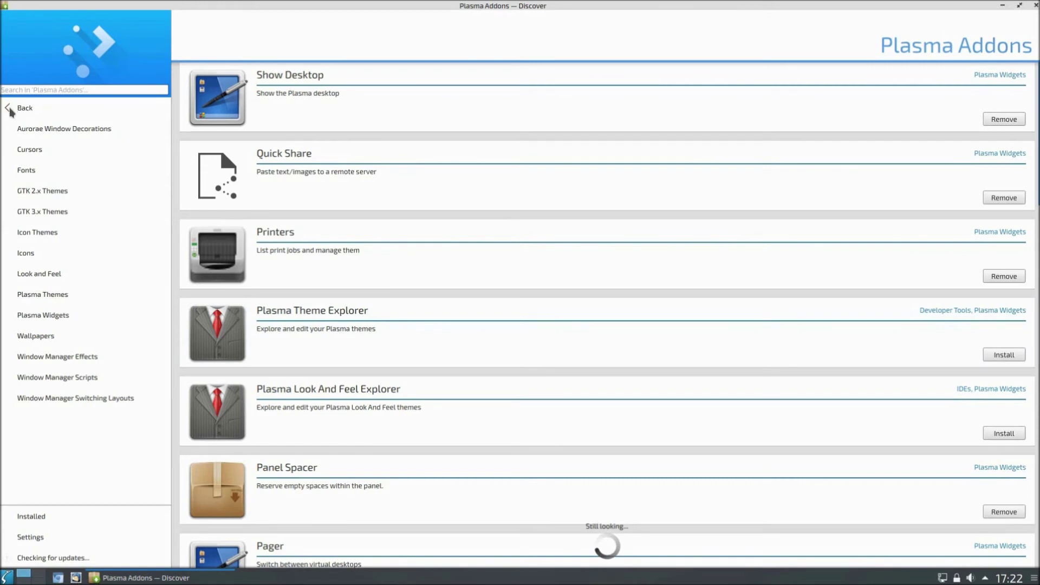
left_click(11, 113)
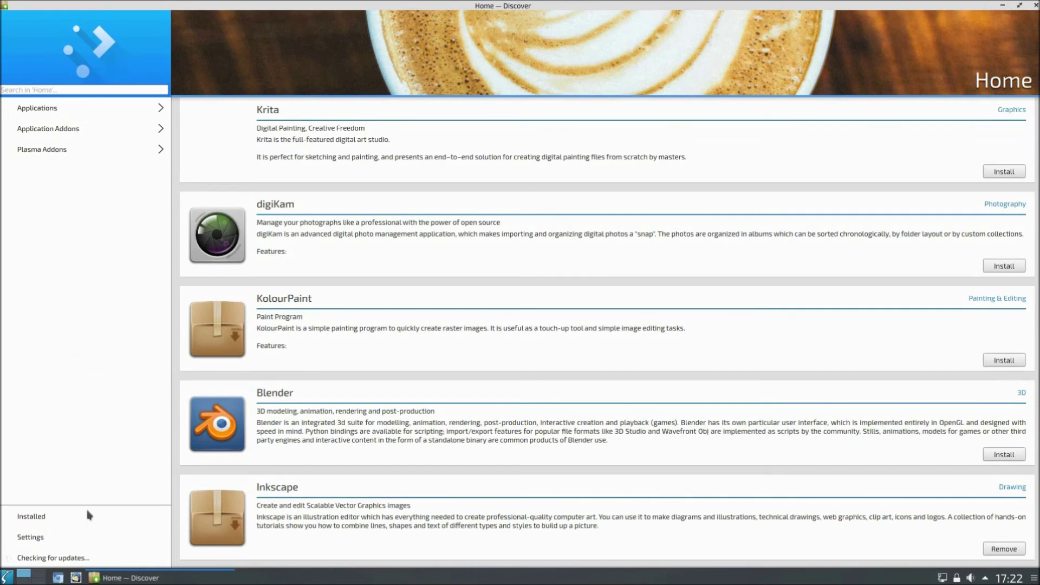
Step: View Discover's software sources in Settings, then show the Installed applications list
left_click(31, 537)
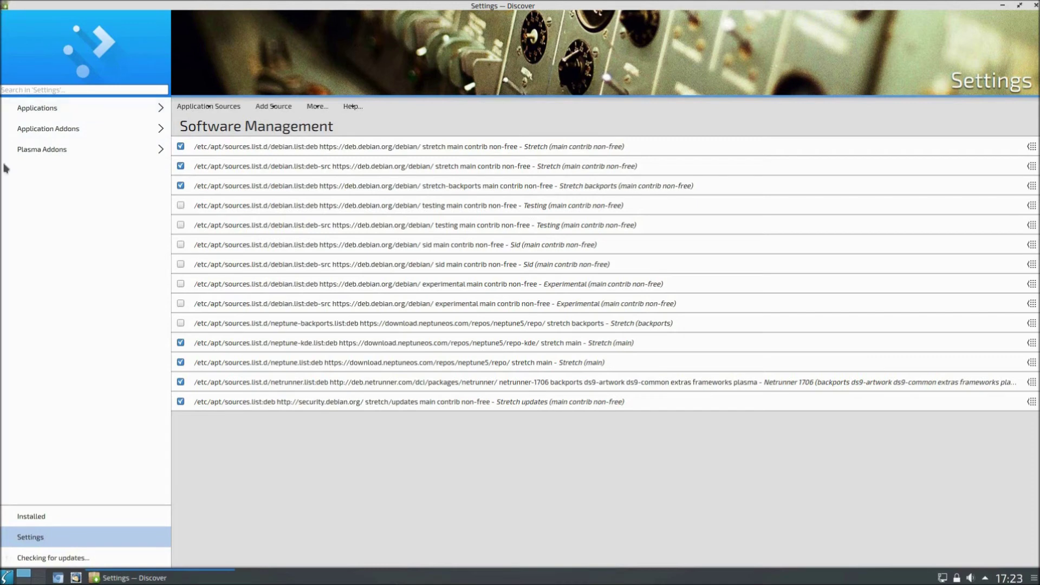
left_click(30, 517)
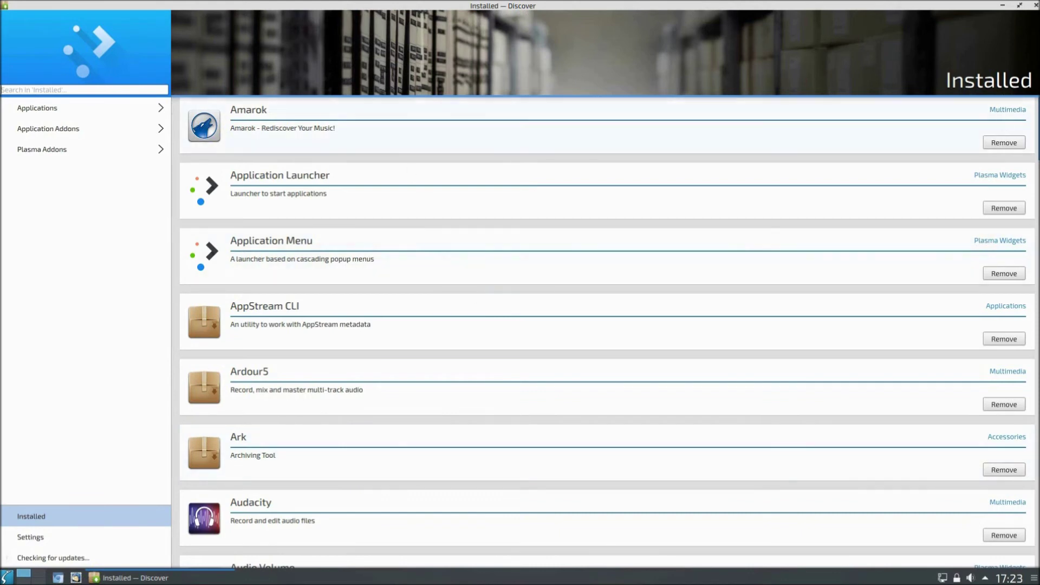
Step: Scroll the Installed list to the end and back to Amarok while the update check finishes
scroll(607, 330, "down", 15)
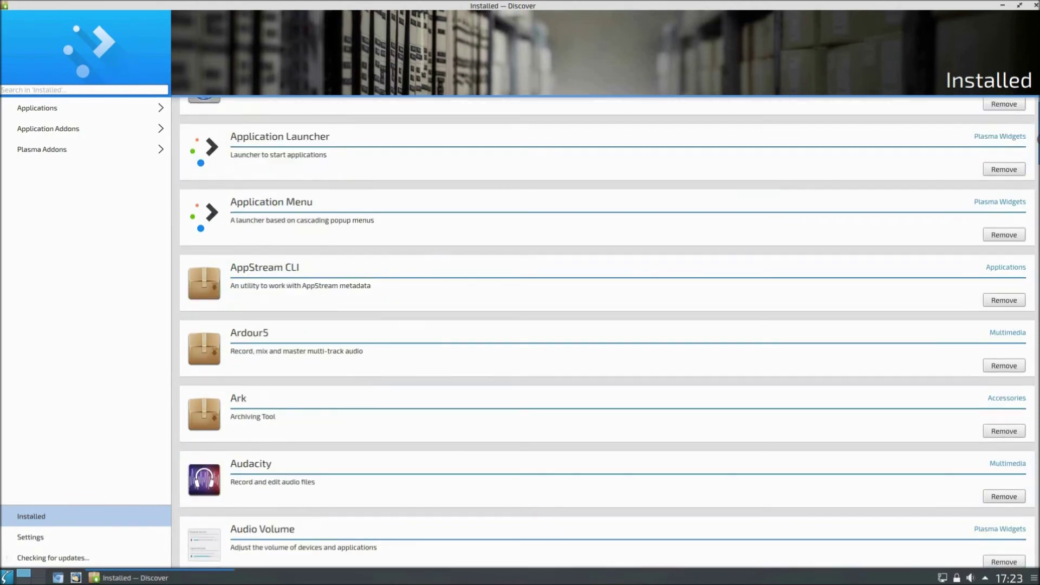
scroll(977, 222, "down", 10)
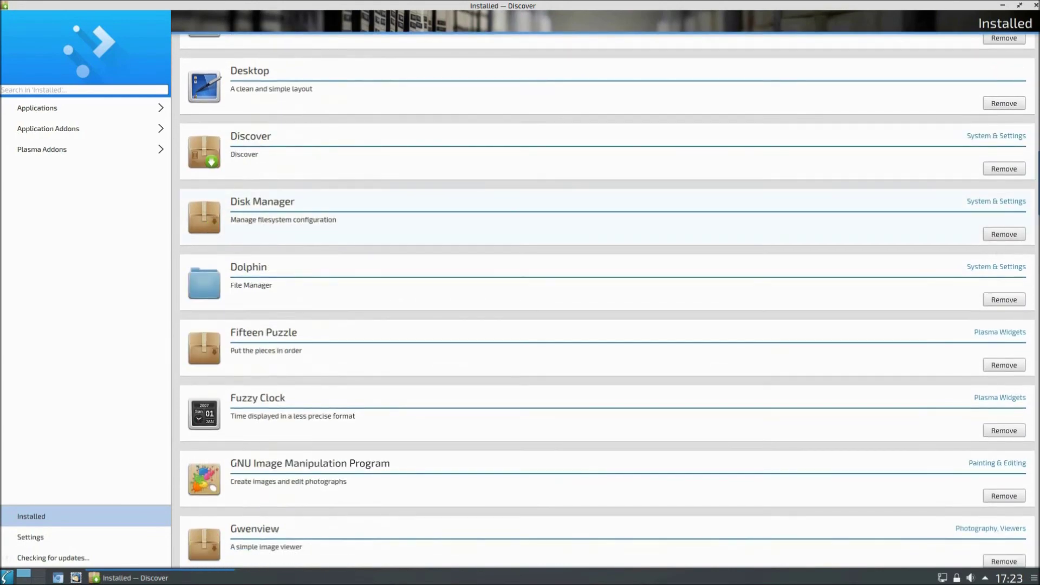
scroll(1037, 201, "down", 5)
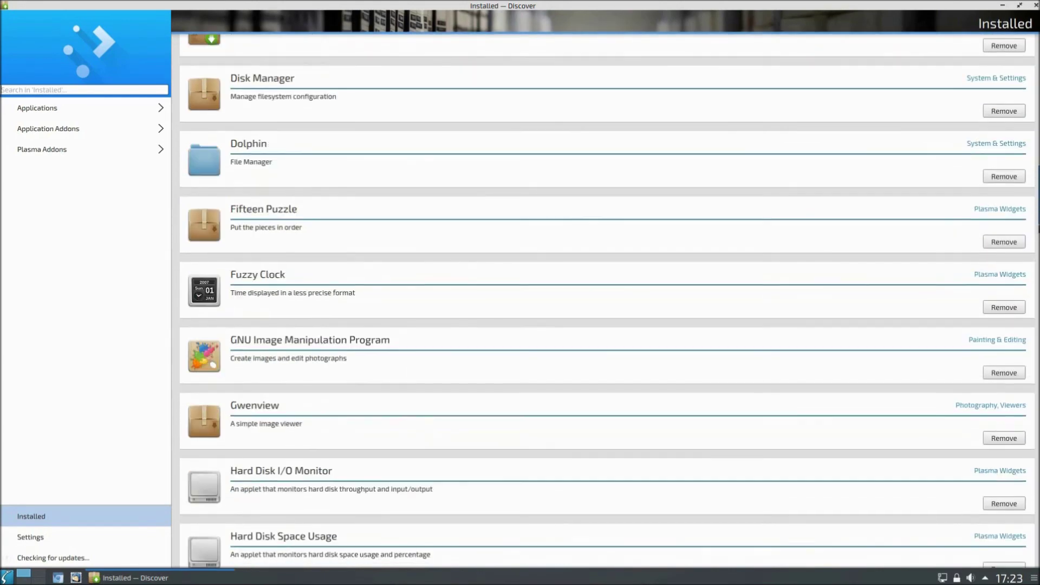
scroll(1036, 200, "down", 7)
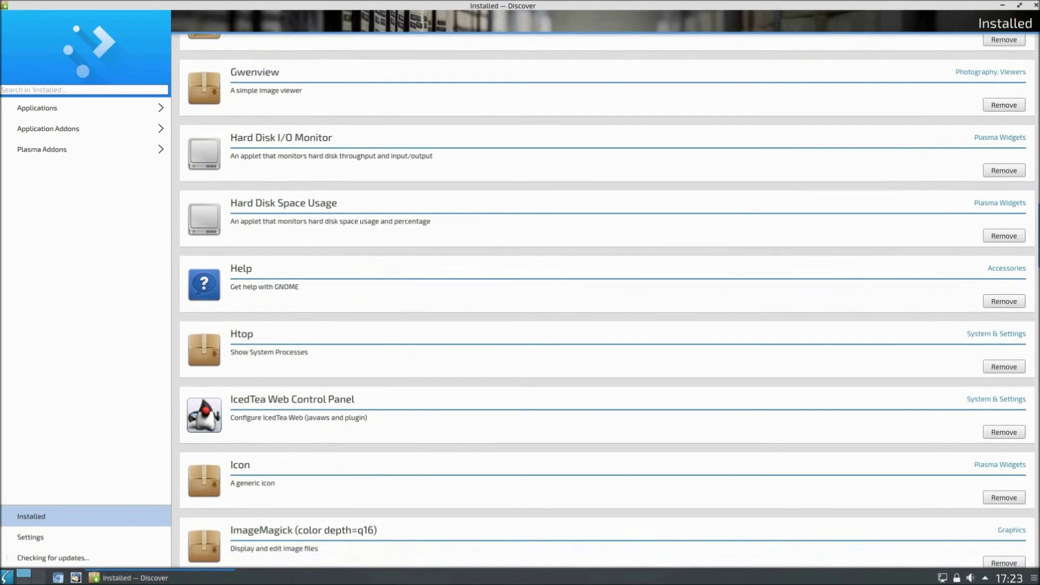
scroll(1037, 200, "down", 7)
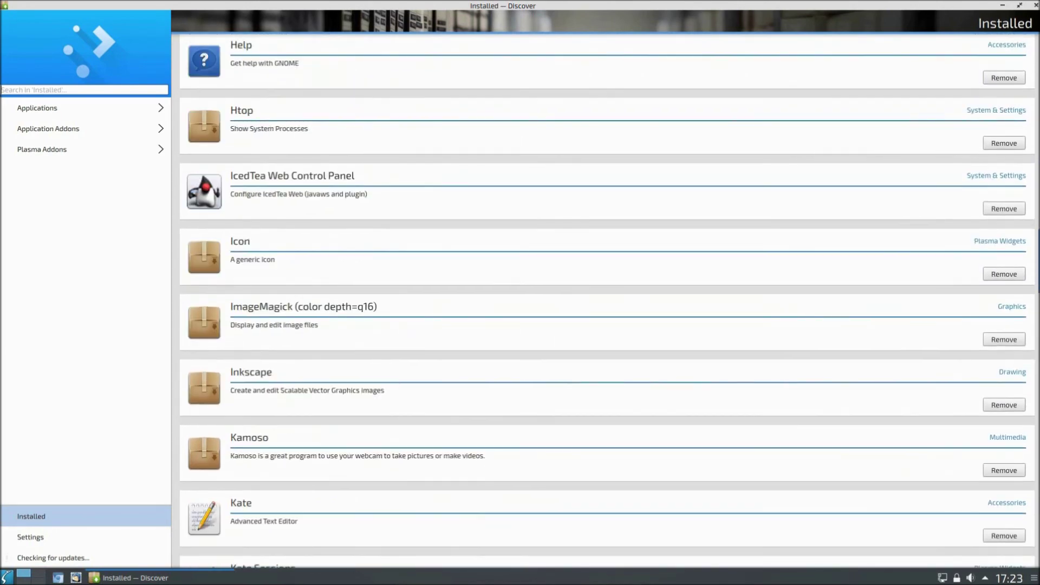
scroll(607, 301, "down", 12)
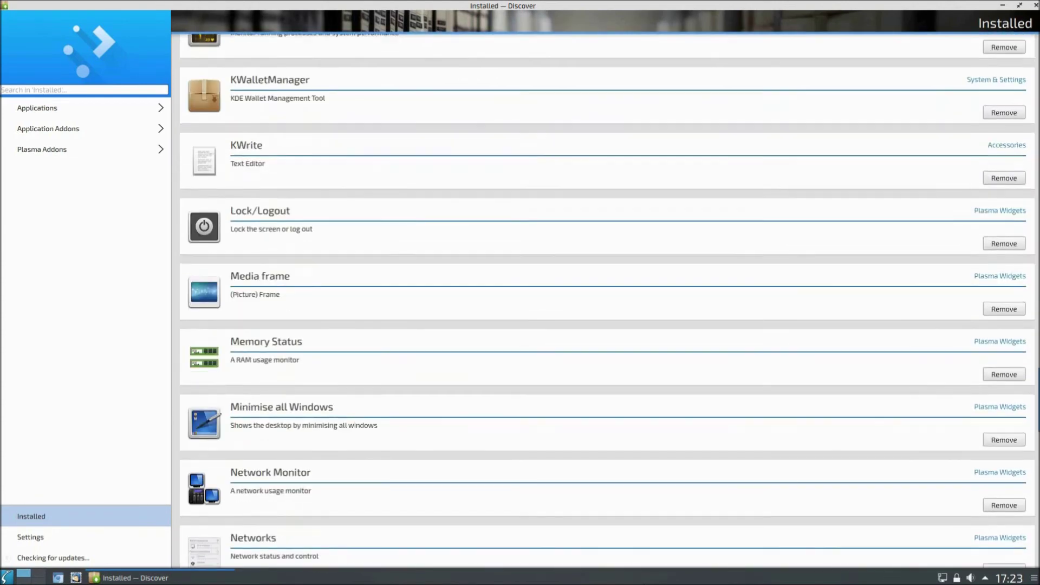
scroll(607, 300, "down", 18)
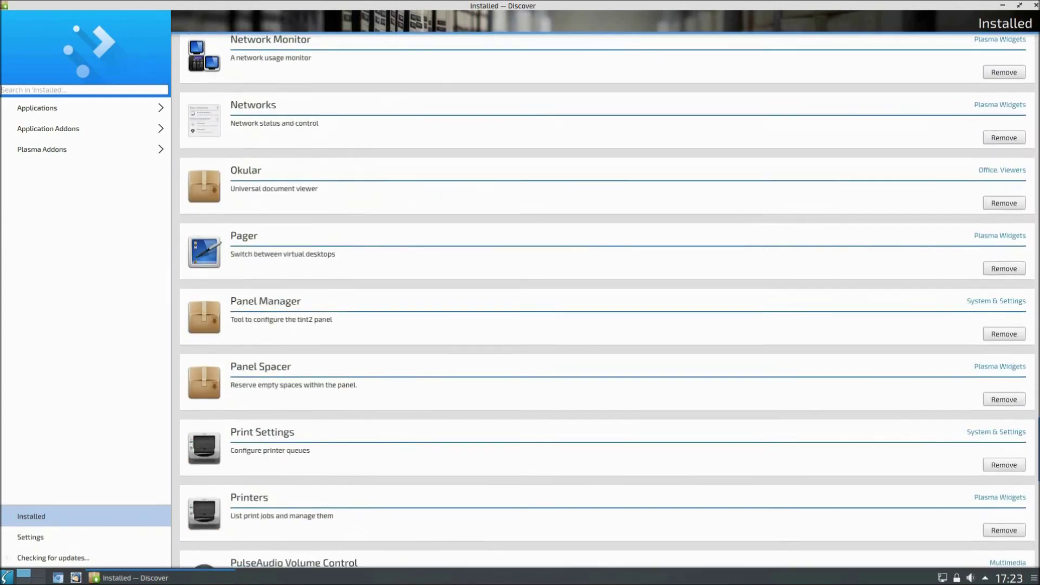
scroll(607, 300, "down", 6)
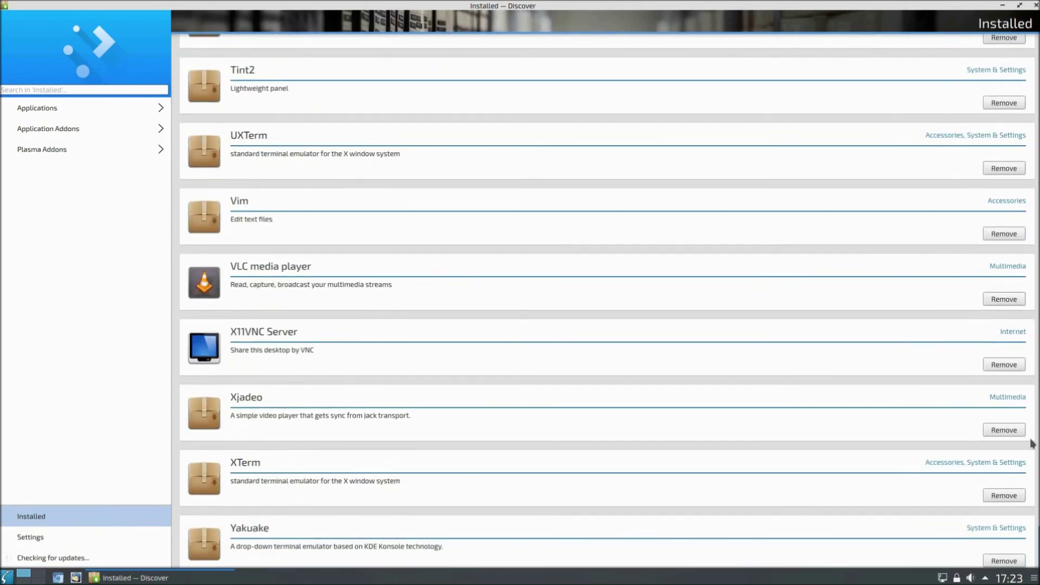
left_click_drag(1035, 444, 1035, 43)
scroll(606, 300, "up", 3)
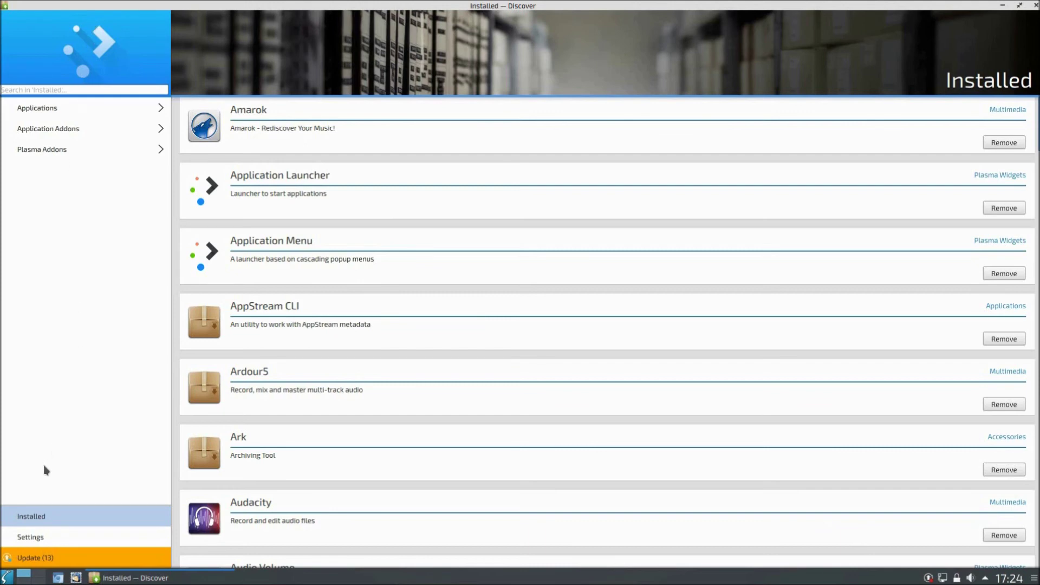
Step: Open the Updates page and start installing all 13 system updates
left_click(50, 559)
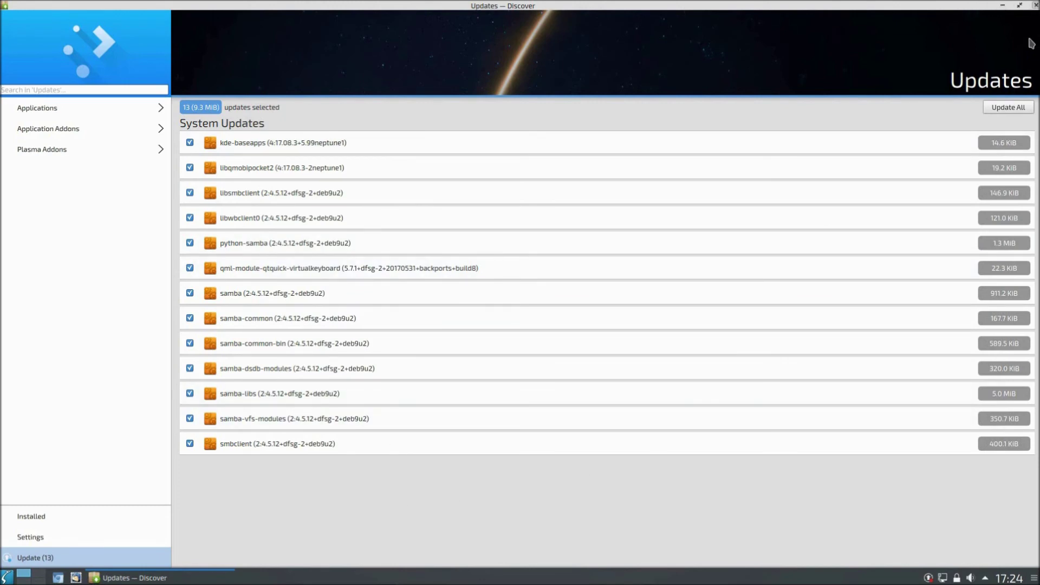
left_click(1022, 112)
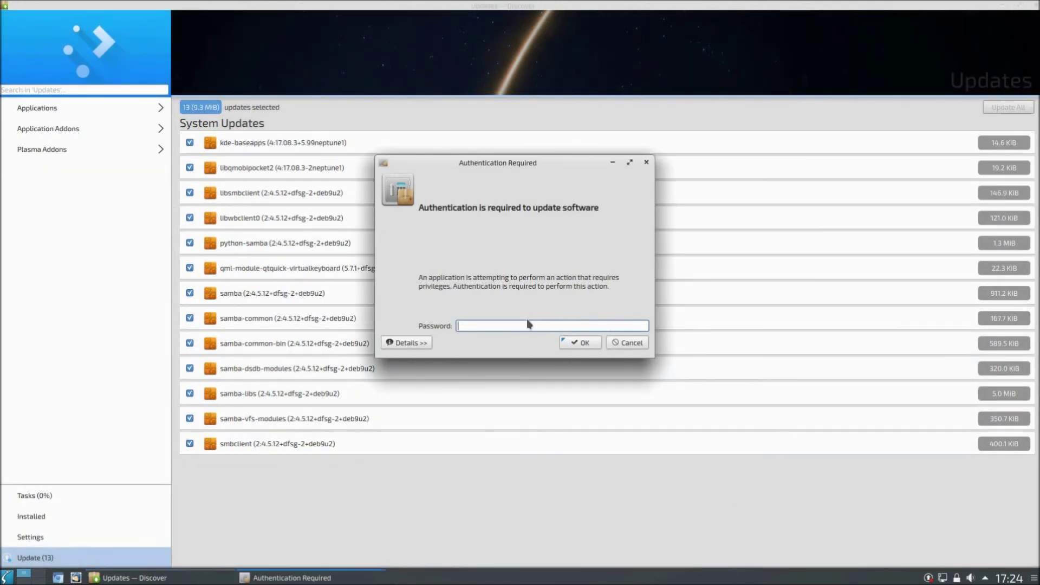
Step: Enter the account password to authorise installing the 13 updates
type("******")
left_click(583, 344)
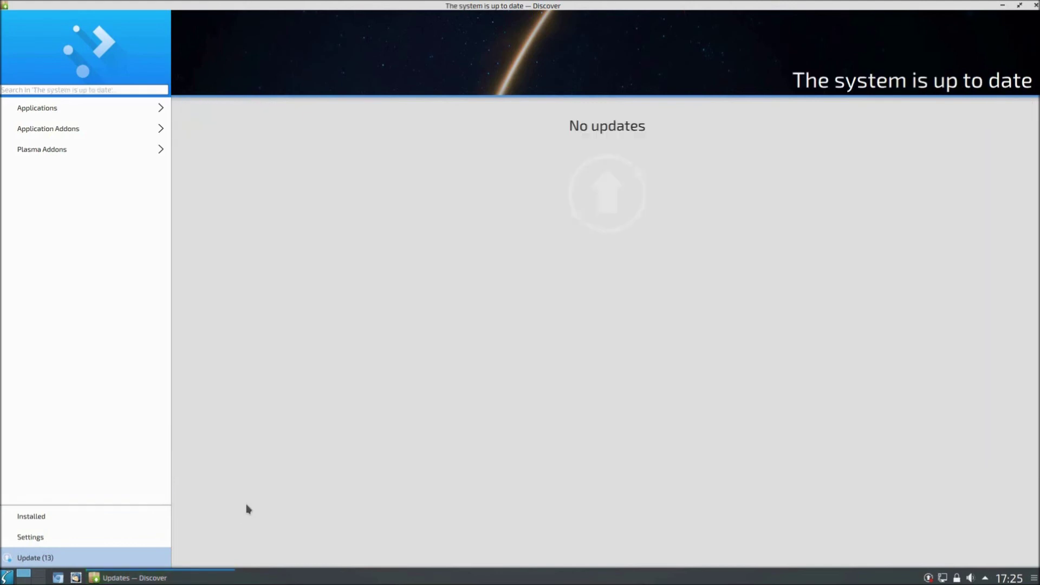
Step: Close Discover, put the bottom panel in edit mode, add a spacer, and open the widget list
left_click(1035, 6)
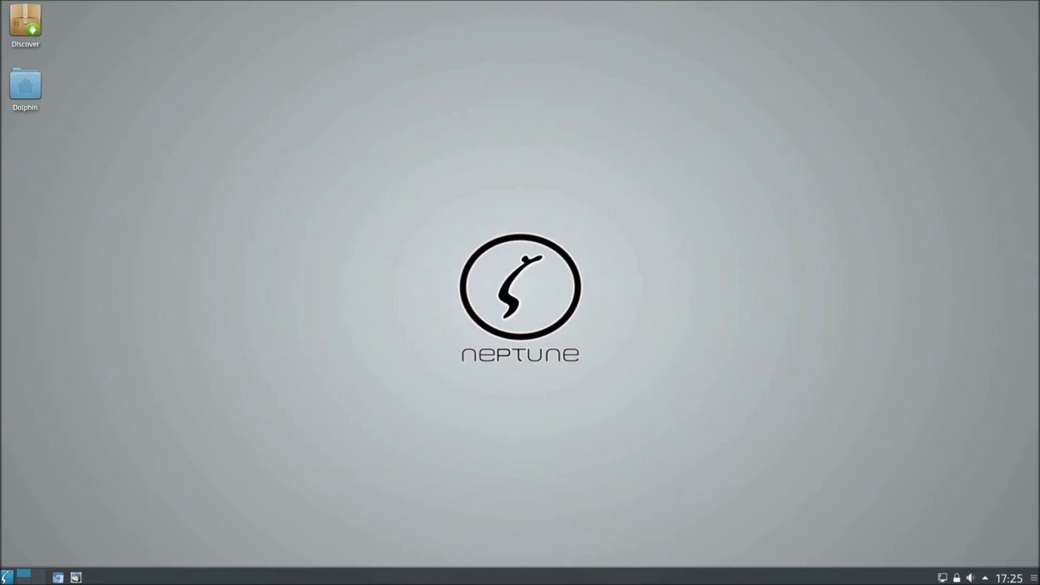
left_click(1034, 578)
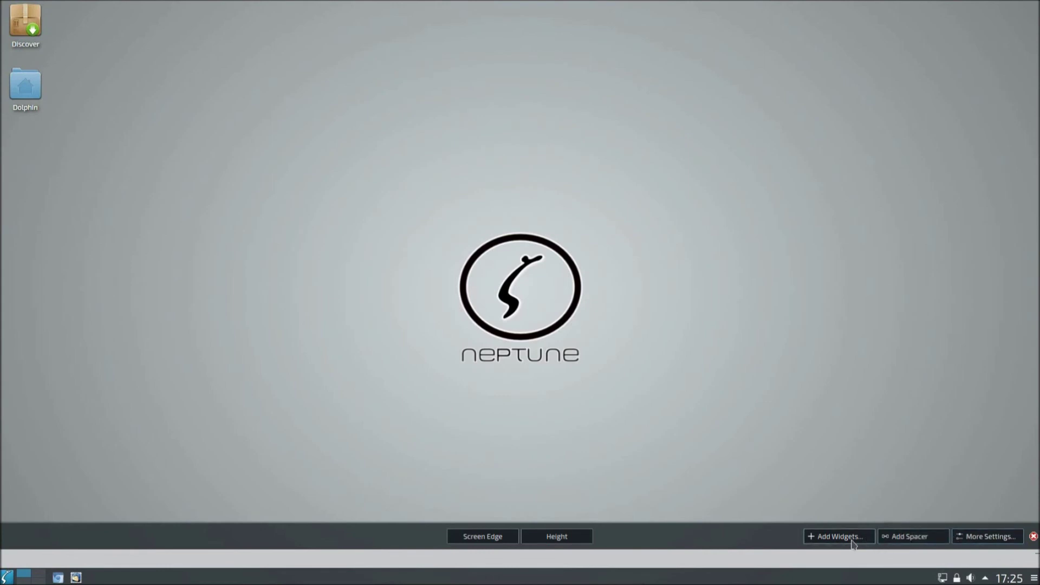
left_click(902, 540)
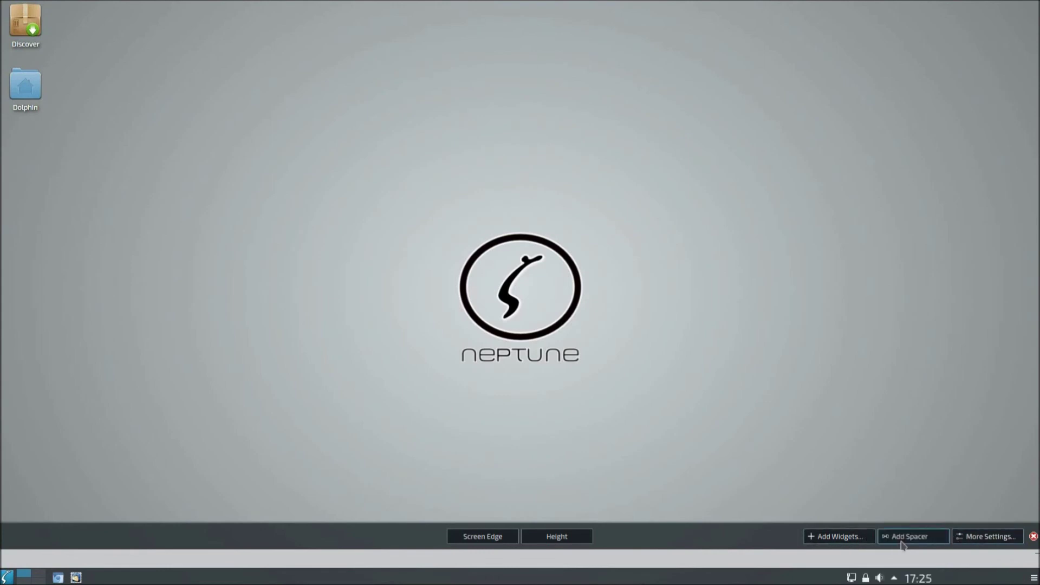
left_click(844, 538)
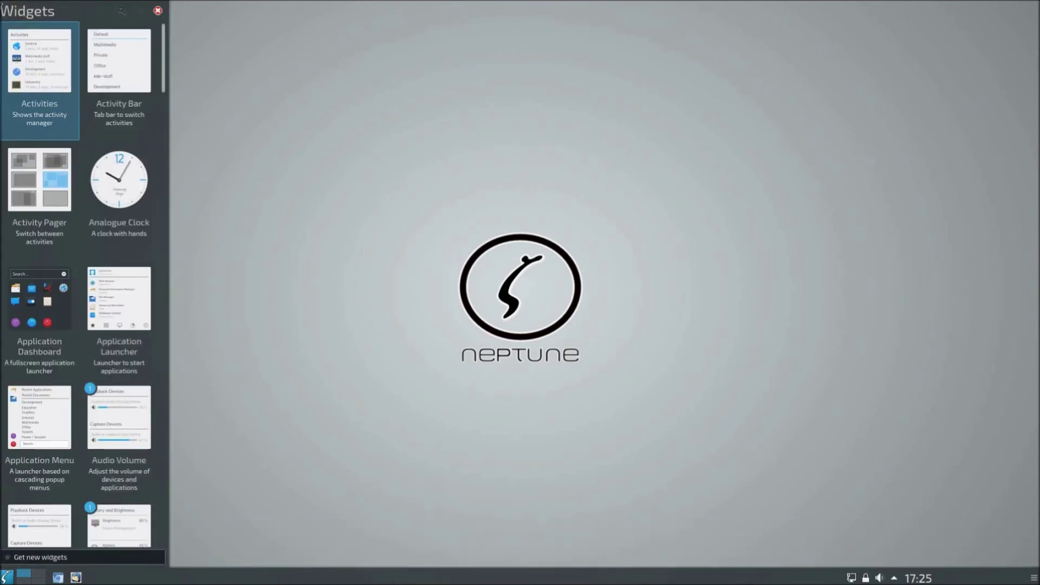
Step: Place an Analogue Clock widget on the desktop, preview its month calendar, browse the widgets list, then dismiss the calendar
left_click_drag(104, 191, 756, 302)
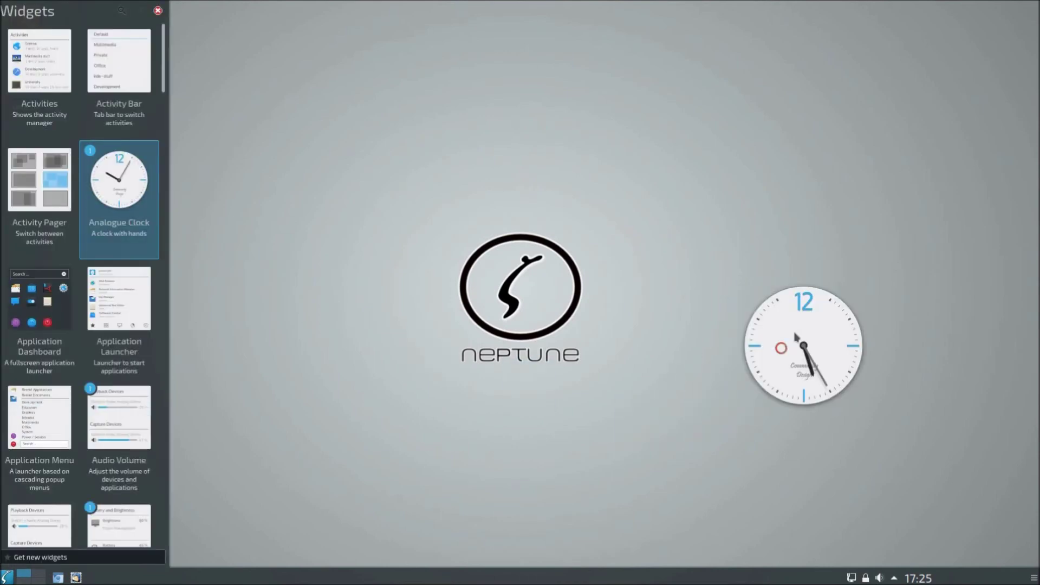
left_click(801, 340)
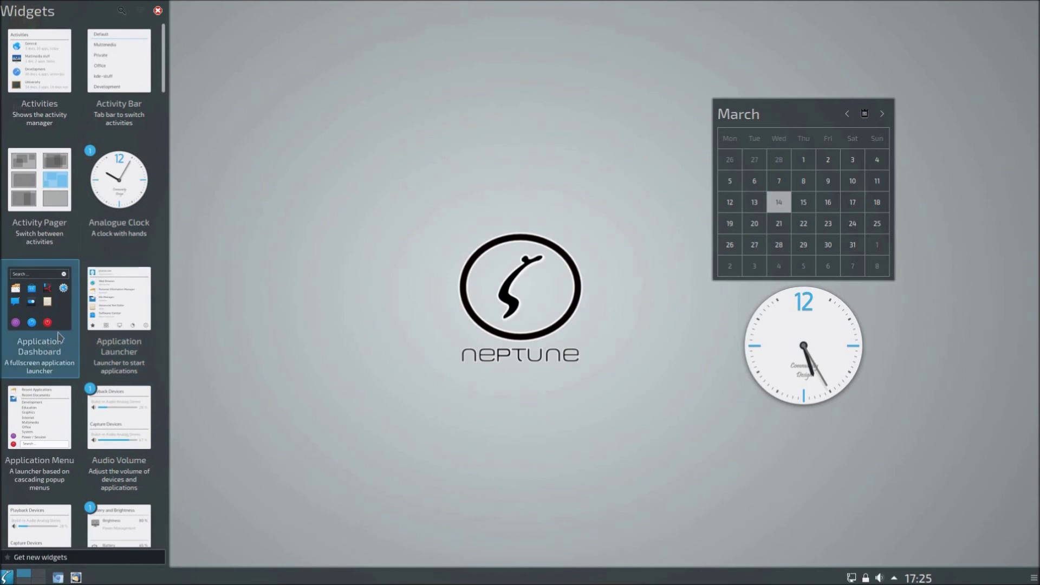
scroll(61, 328, "down", 1)
scroll(89, 325, "down", 1)
scroll(89, 325, "down", 2)
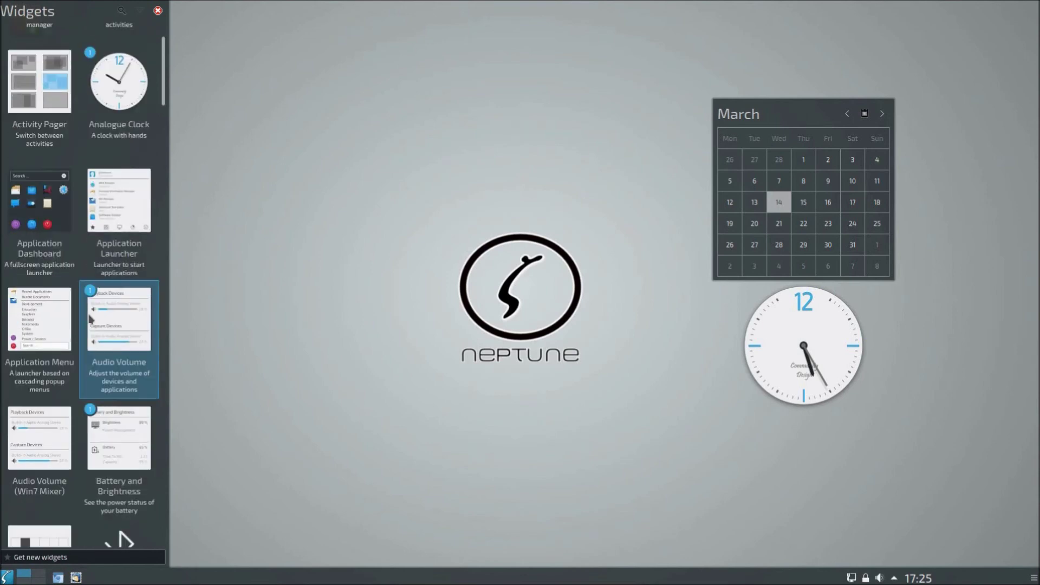
scroll(90, 317, "down", 3)
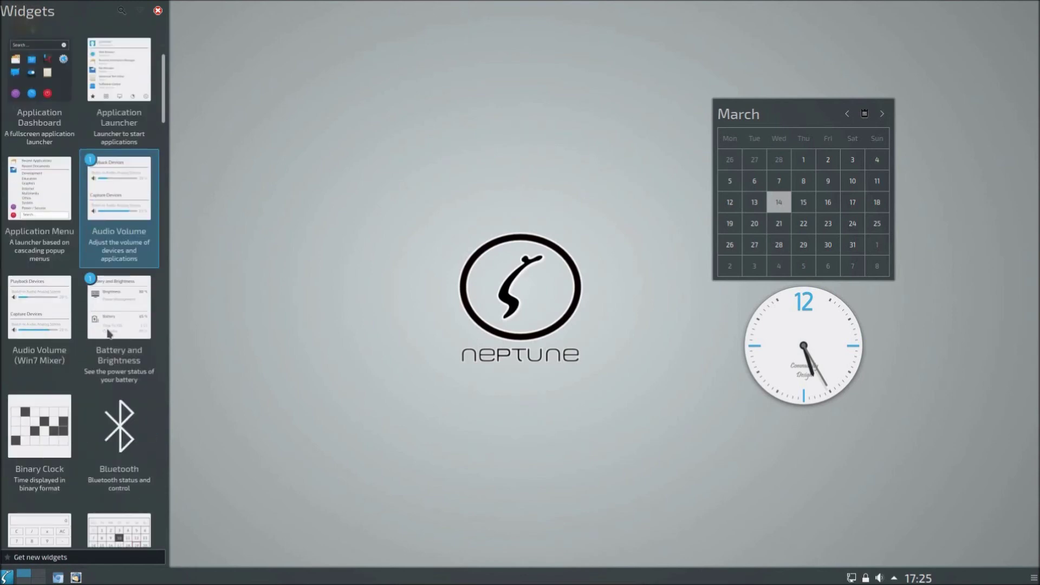
scroll(121, 454, "down", 2)
scroll(120, 454, "down", 2)
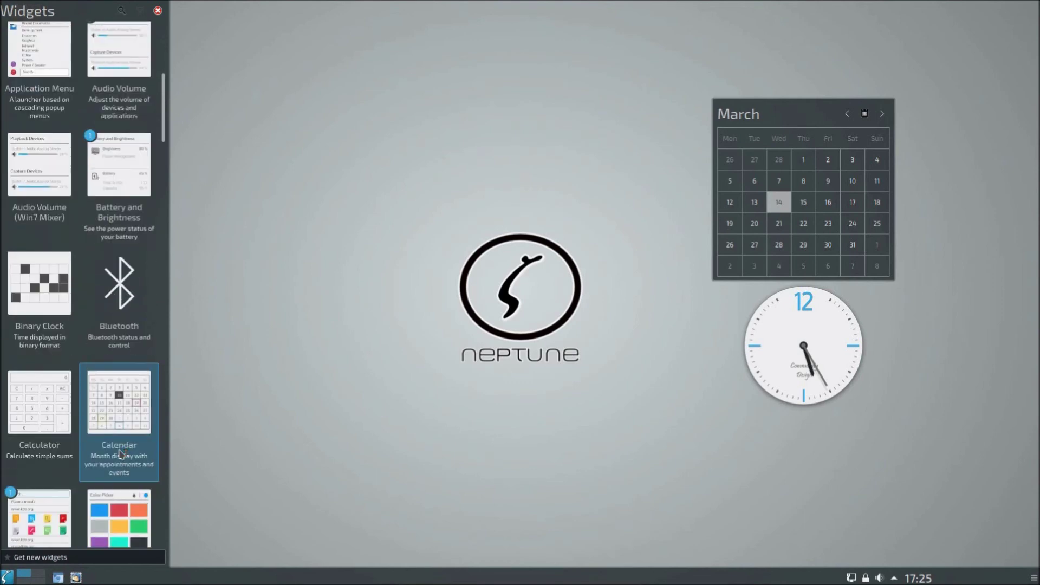
scroll(120, 454, "down", 2)
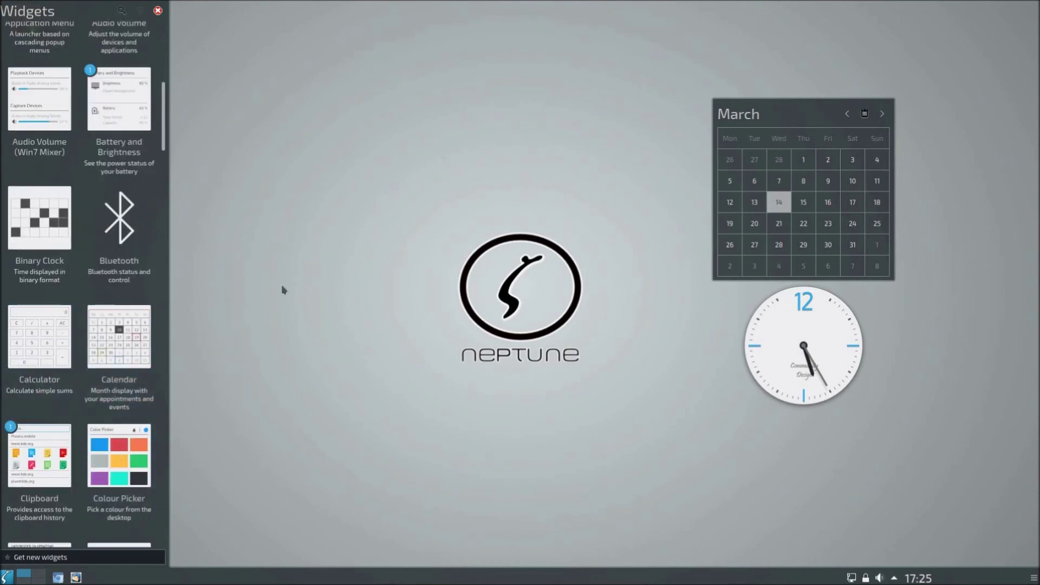
left_click(611, 279)
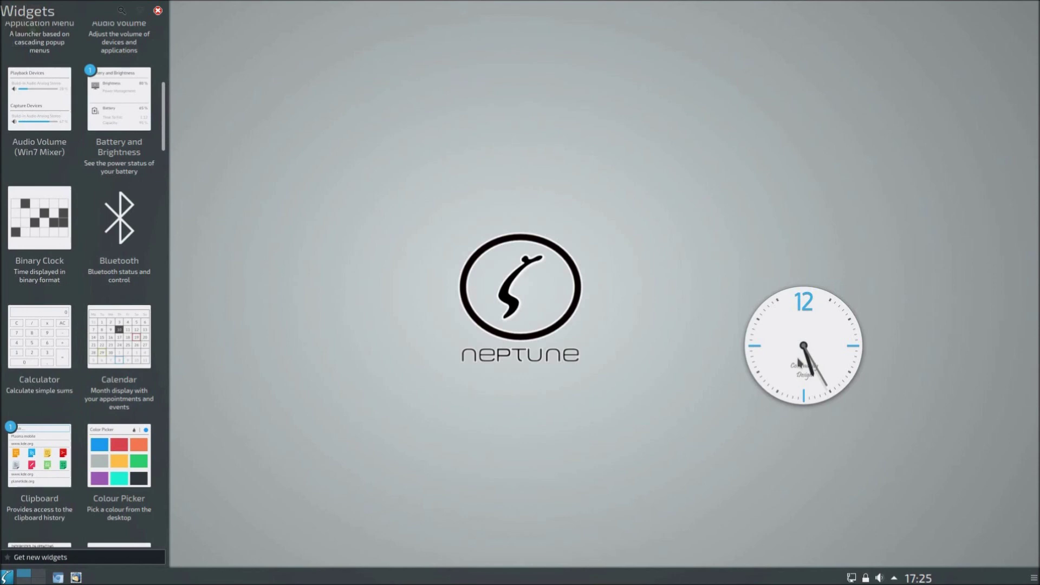
Step: Remove the existing analogue clock from the desktop
left_click(859, 324)
right_click(809, 355)
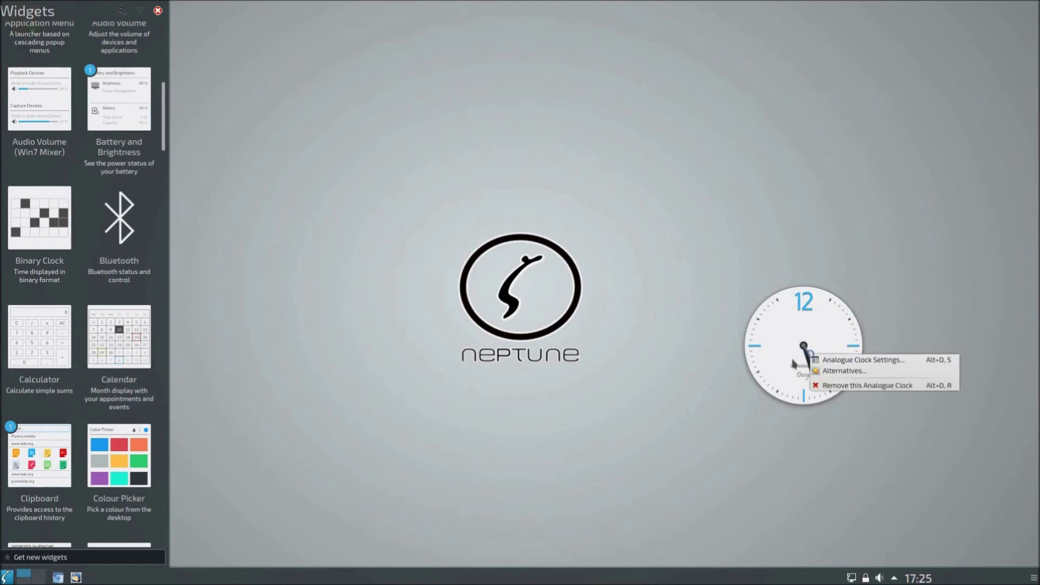
left_click(828, 390)
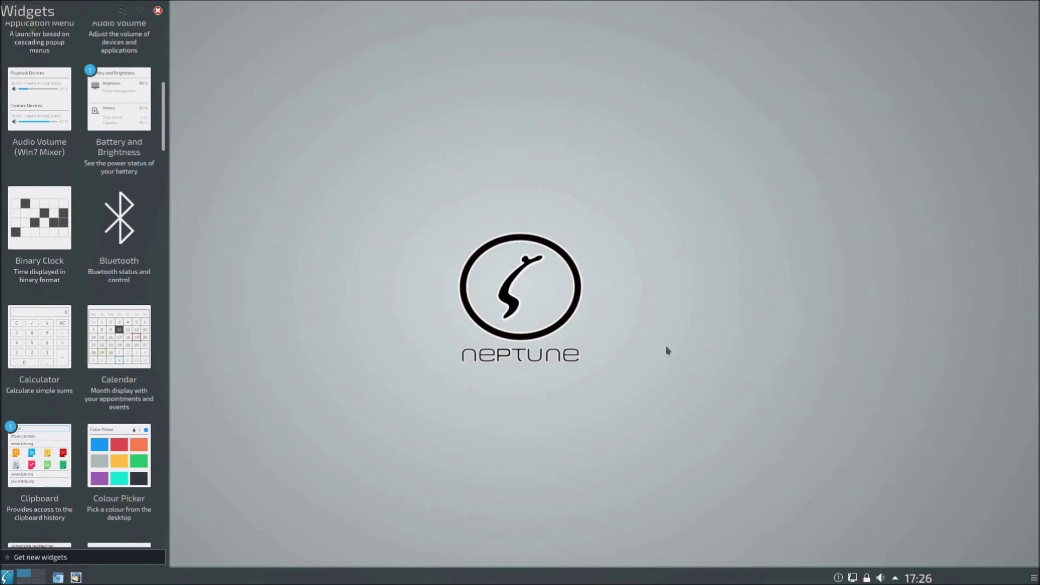
Step: Place an Analogue Clock in the top-right corner with an Activity Bar showing Default beneath it
scroll(81, 172, "up", 8)
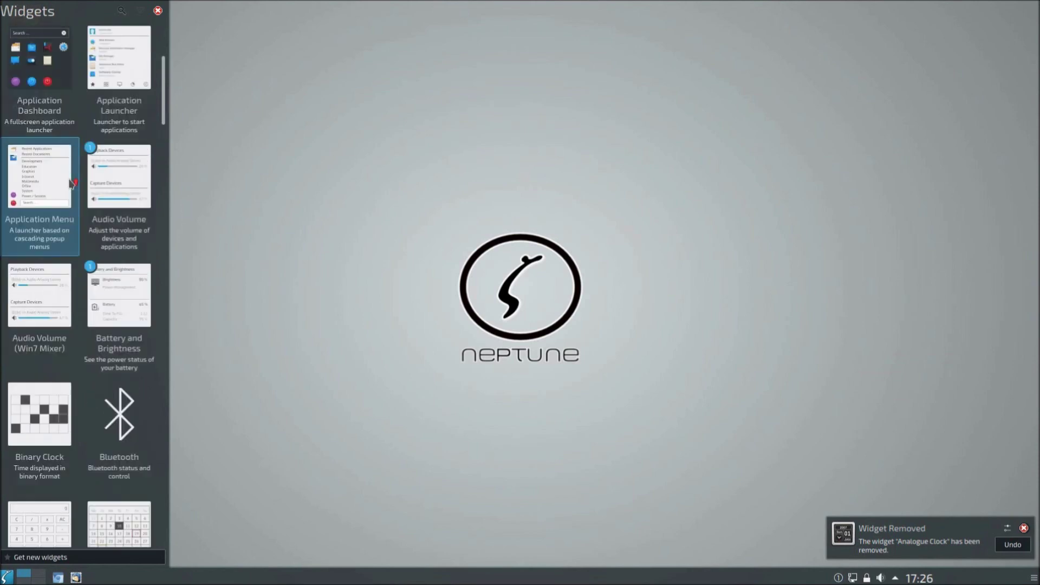
left_click_drag(141, 66, 1011, 44)
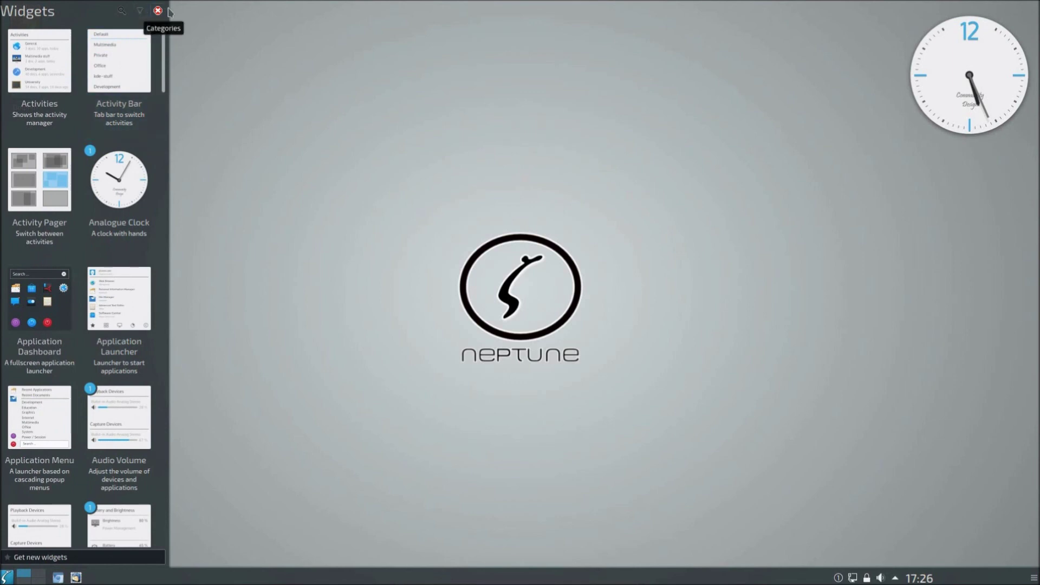
left_click_drag(116, 57, 987, 182)
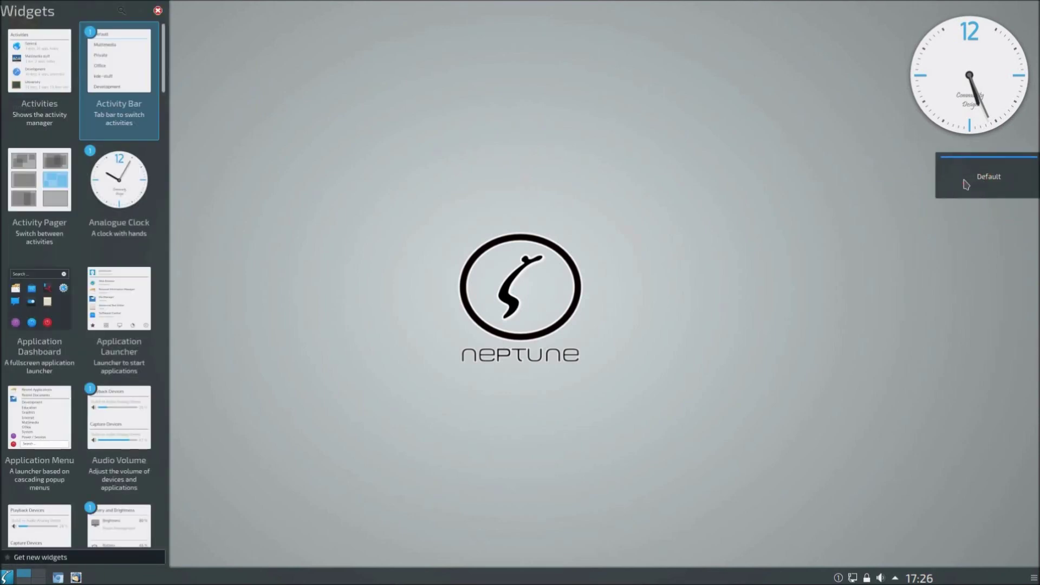
left_click(157, 11)
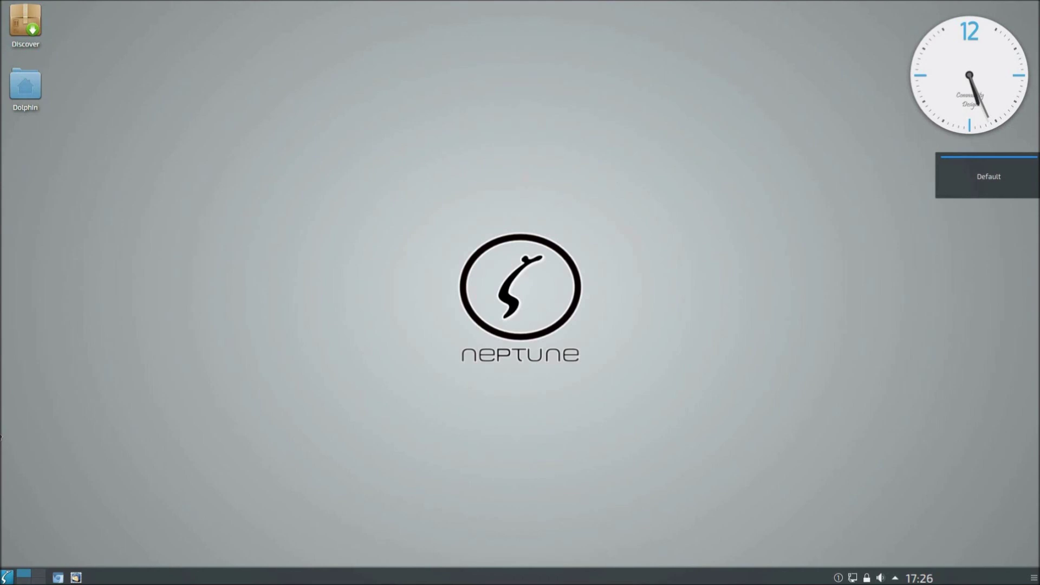
left_click(7, 577)
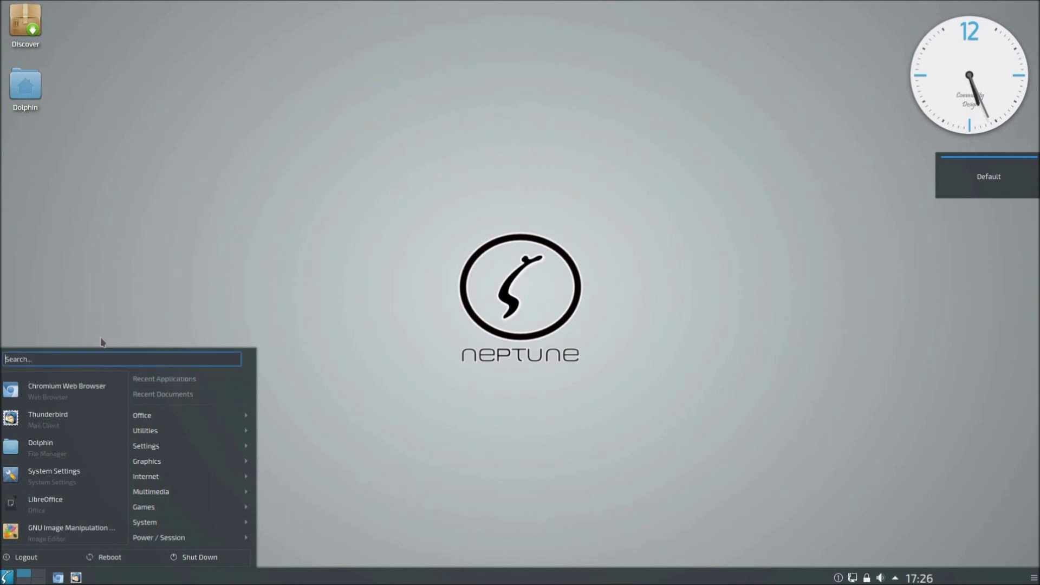
left_click(318, 214)
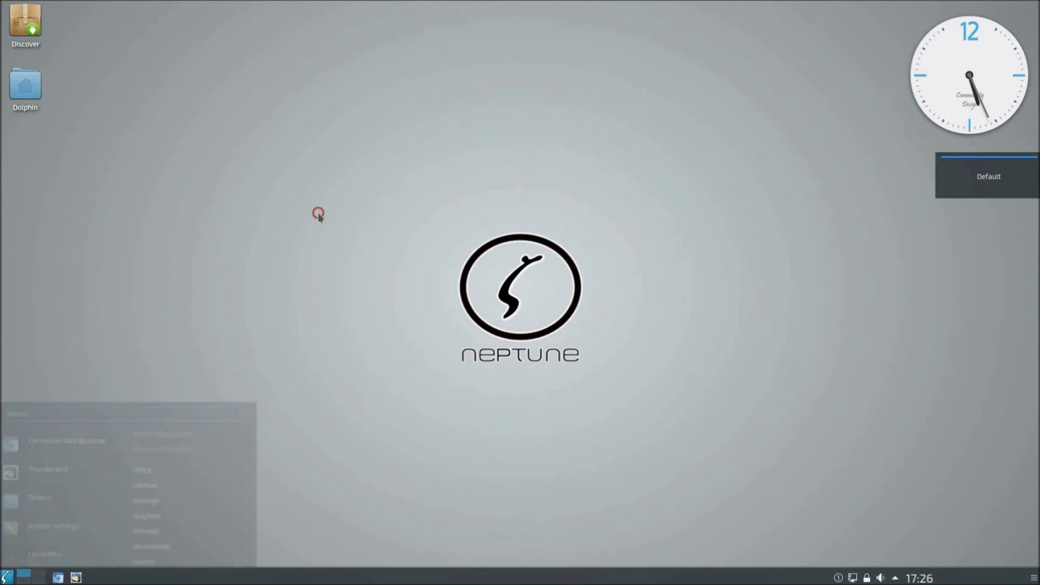
left_click(1033, 577)
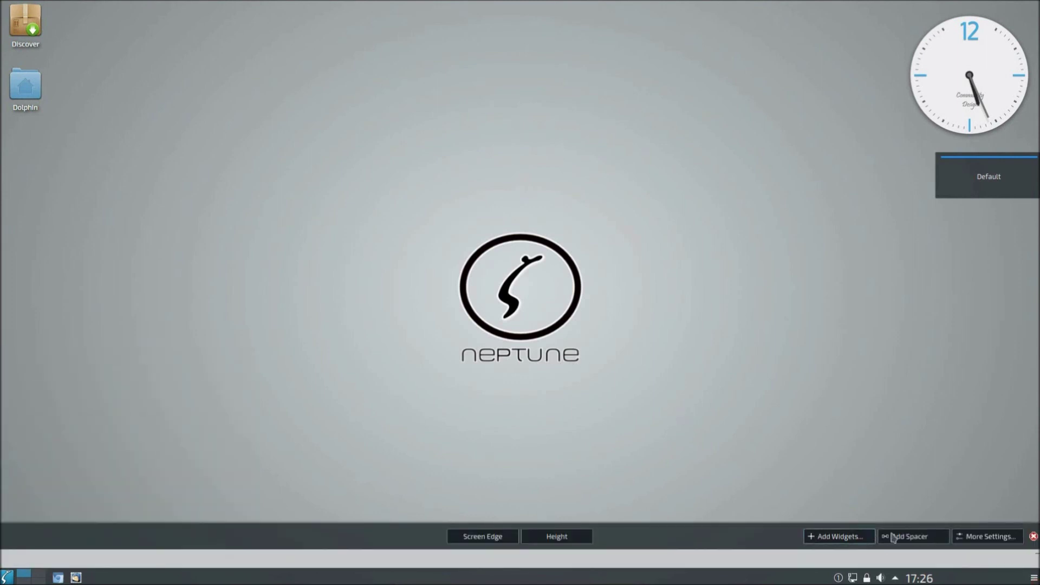
left_click(1033, 536)
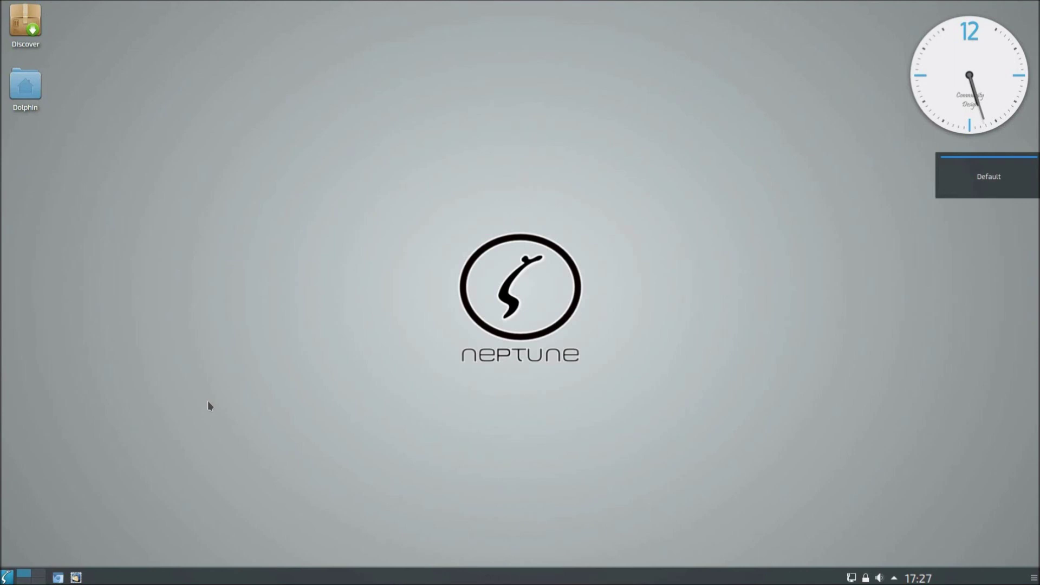
Step: Open the Excalibur Menu and bring up its System category
left_click(7, 577)
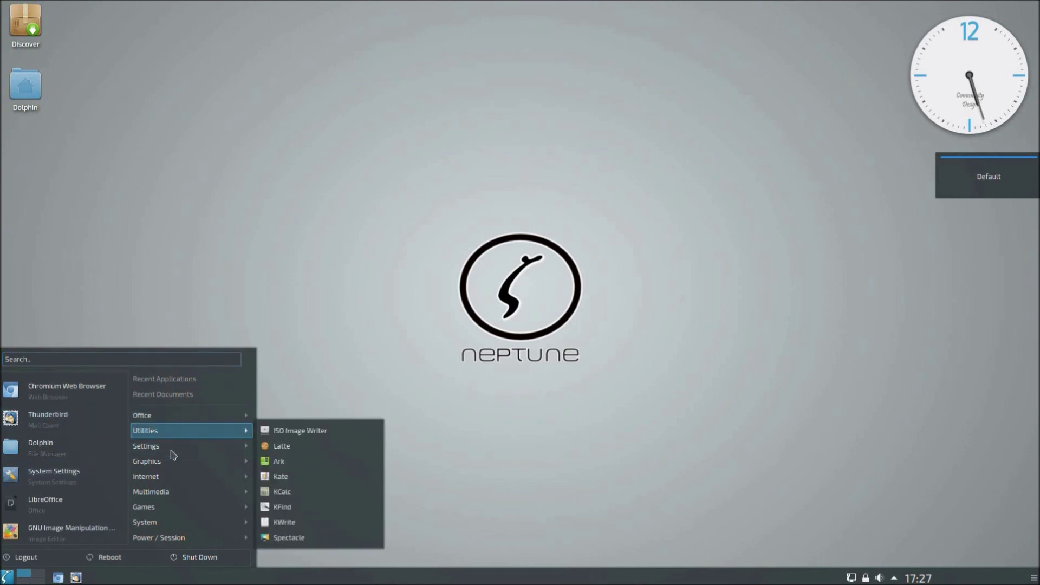
mouse_move(177, 524)
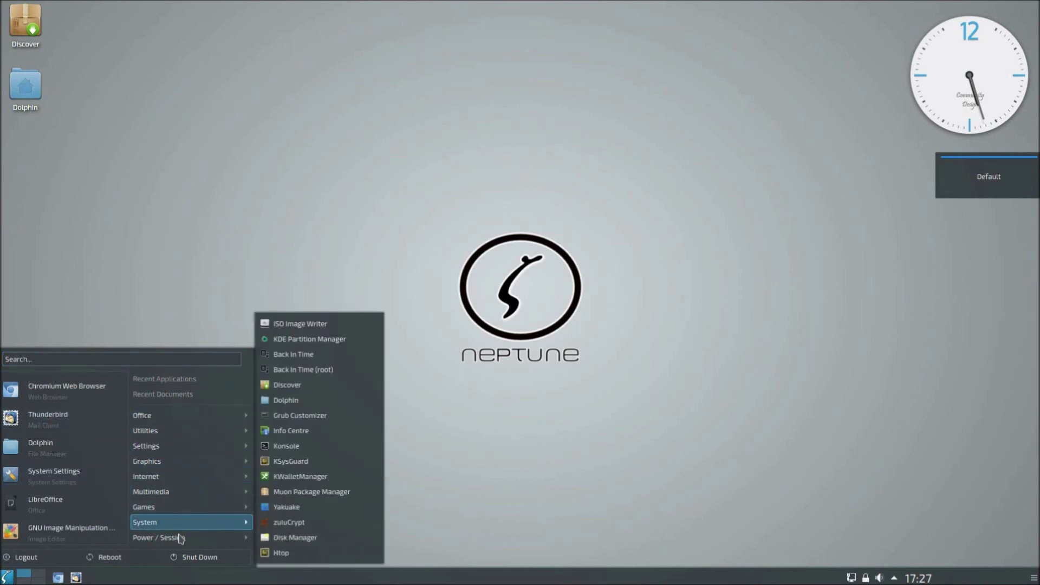
mouse_move(181, 541)
mouse_move(216, 523)
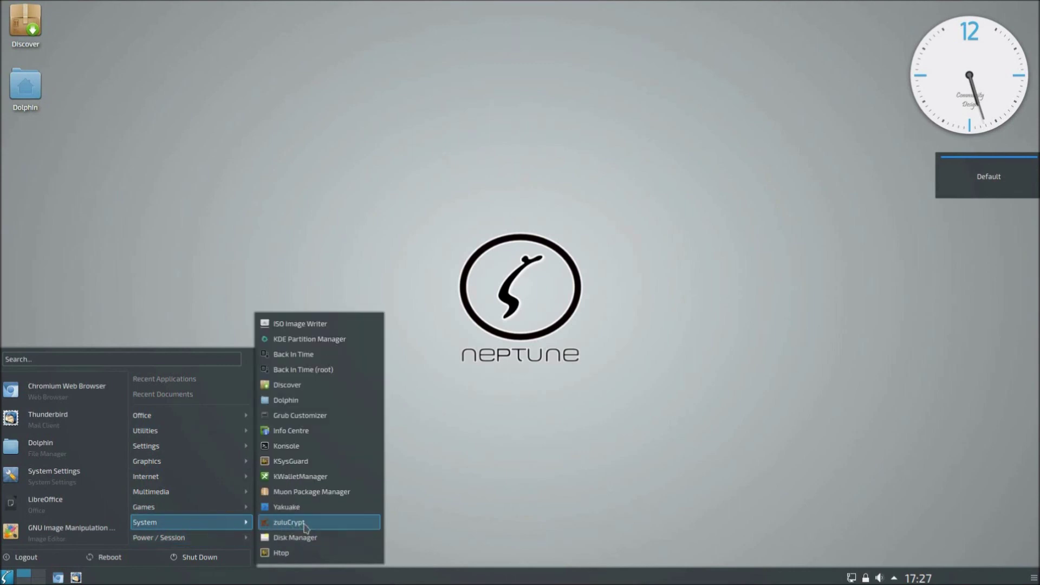